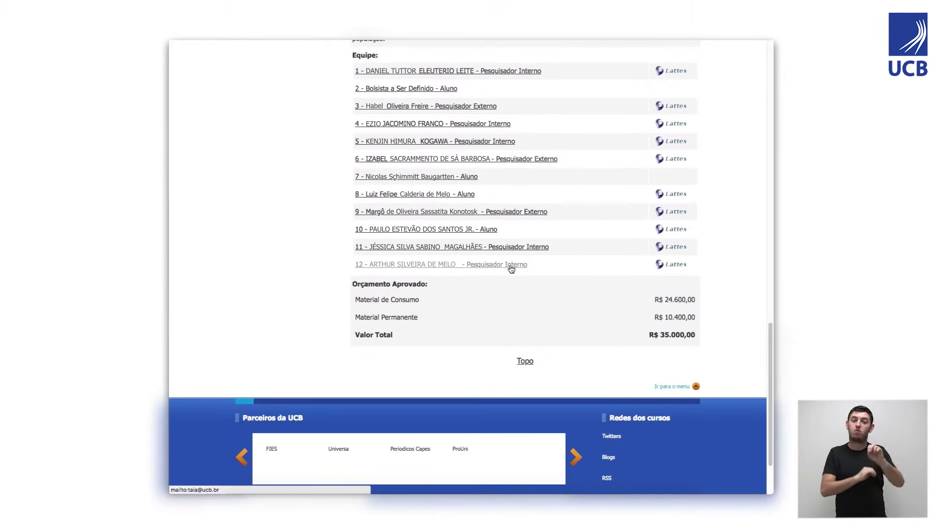
# Write an e-mail to a project researcher expressing interest in joining the Iniciação Científica project.
pyautogui.click(512, 266)
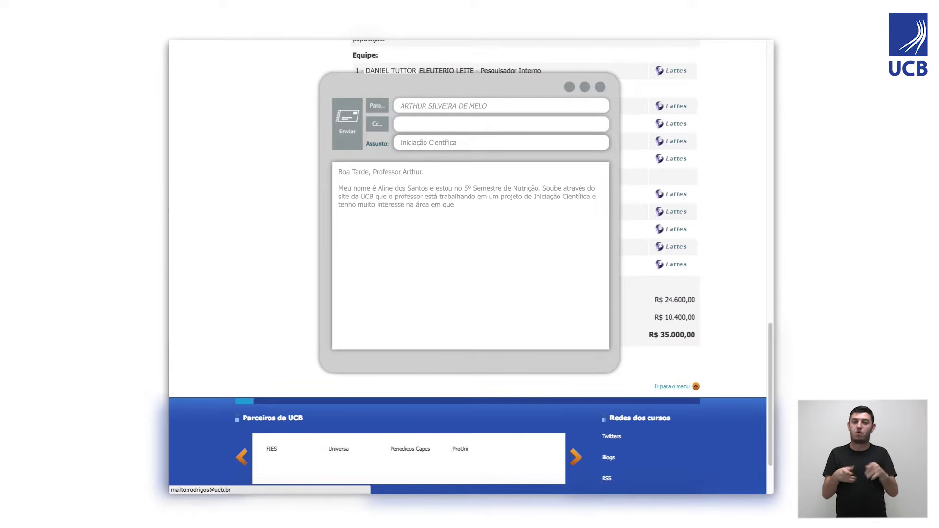
pyautogui.scroll(15, 441, 250)
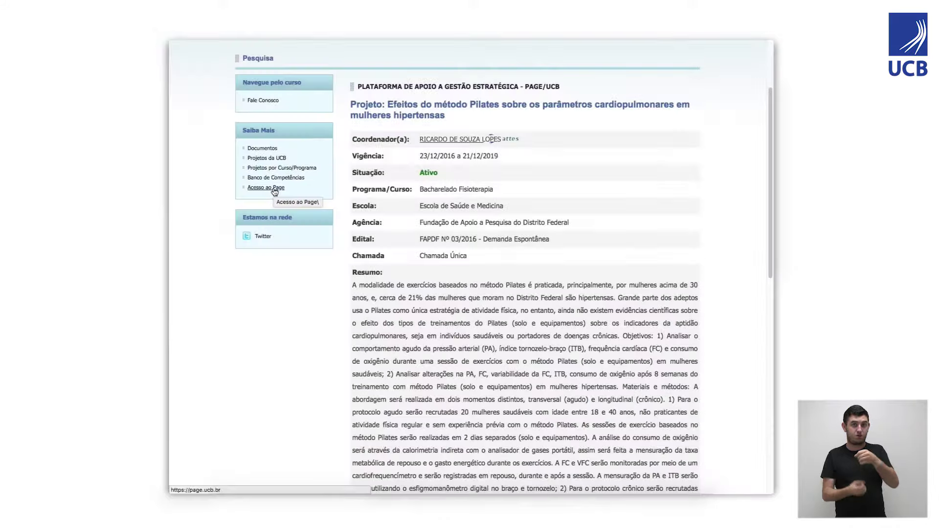
# Go to Acesso ao Page and start the Aluno da UCB password registration.
pyautogui.click(274, 189)
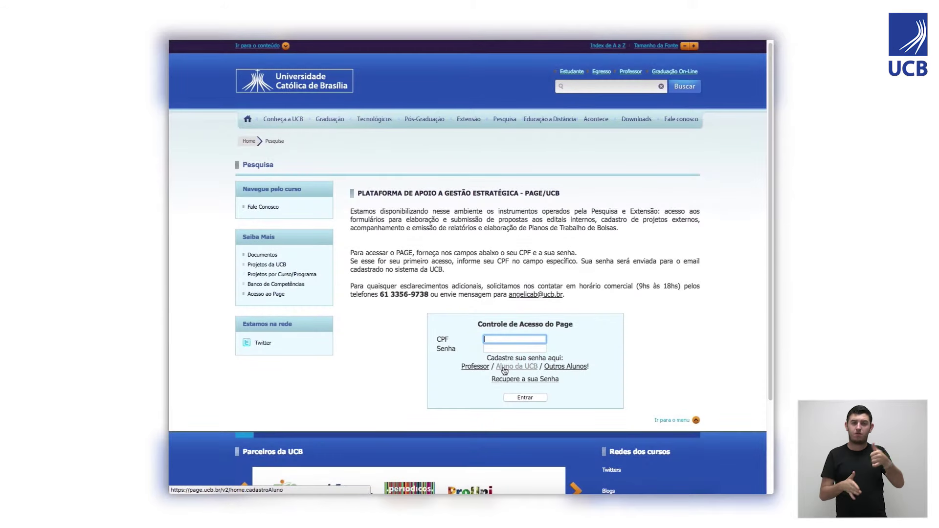
pyautogui.click(504, 366)
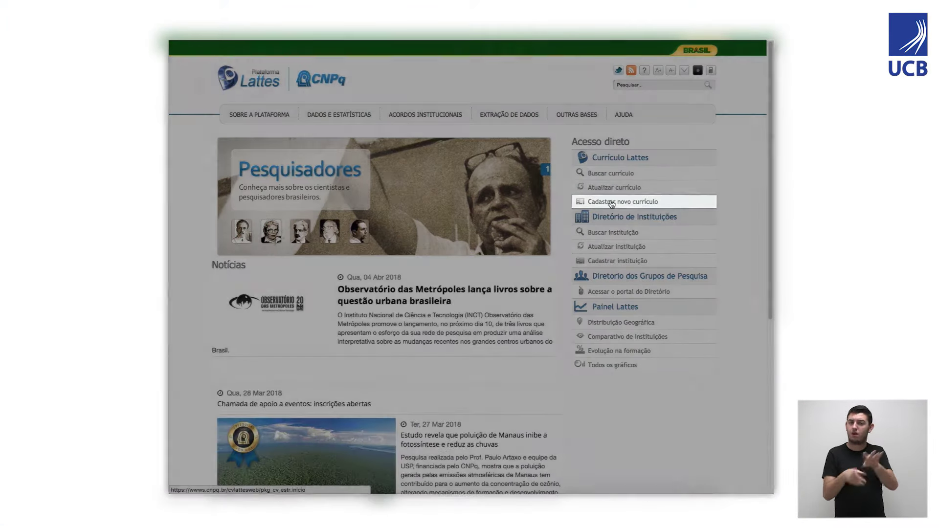
# Start a new Lattes CV registration, then enter the CPF and enrolment number in the PAGE form.
pyautogui.click(611, 202)
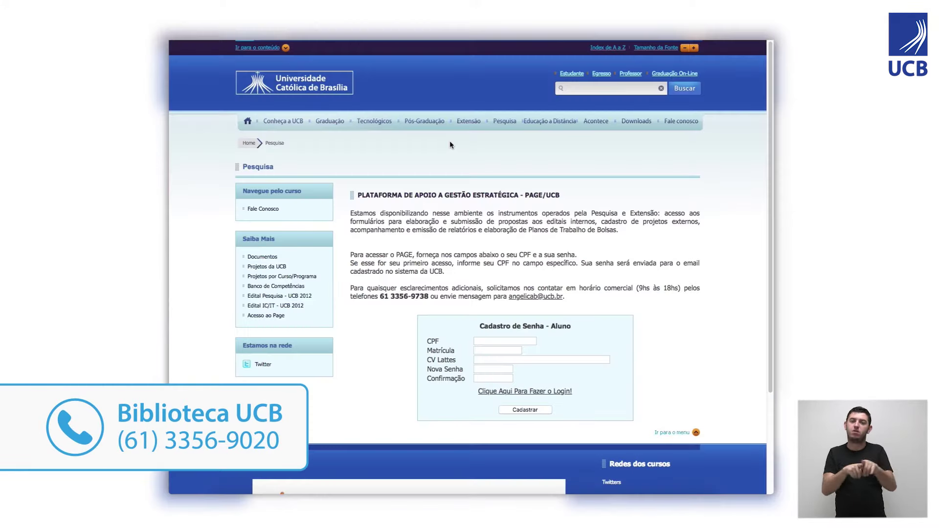
pyautogui.write('123.45.789-54')
pyautogui.press('Tab')
pyautogui.write('123.45.789-54')
pyautogui.press('Tab')
# Enter the CV Lattes number, then type the new PAGE password and its confirmation.
pyautogui.press('Tab')
pyautogui.write('123456')
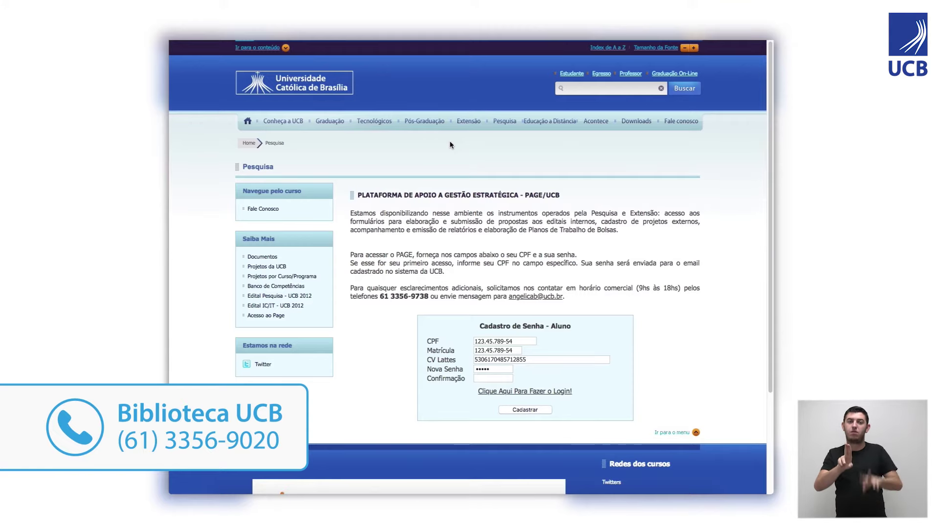
pyautogui.press('Tab')
pyautogui.write('123456')
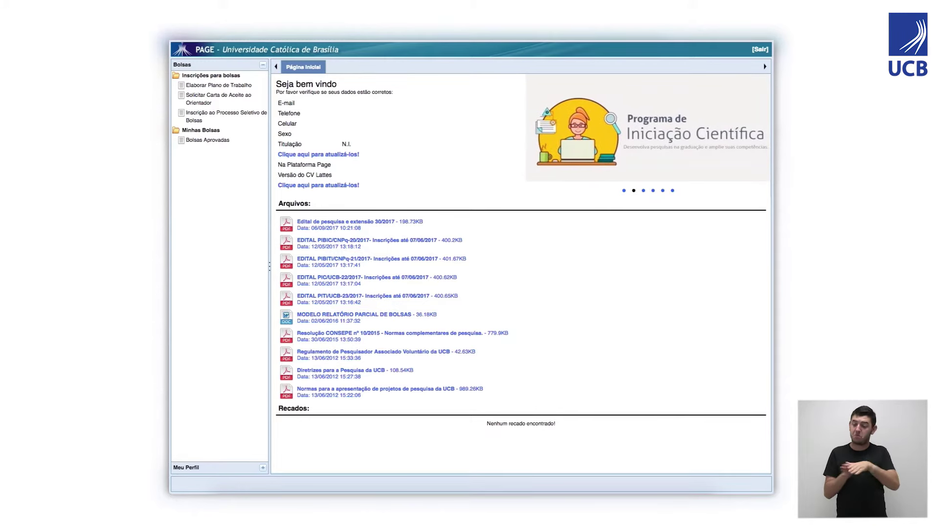
# Add work plan PIBIC/CNPq 2018 for Bacharelado Odontologia, running 01/08/2018 to 31/07/2019.
pyautogui.click(219, 87)
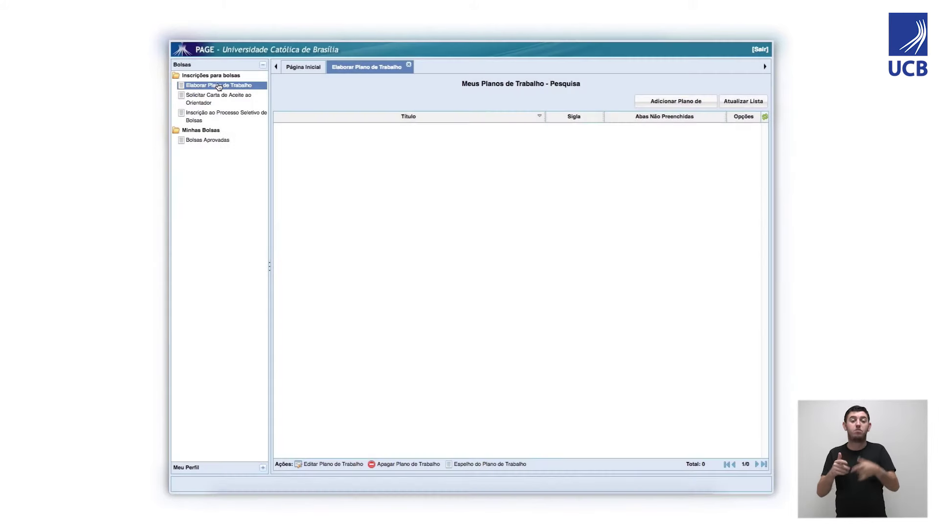
pyautogui.click(653, 105)
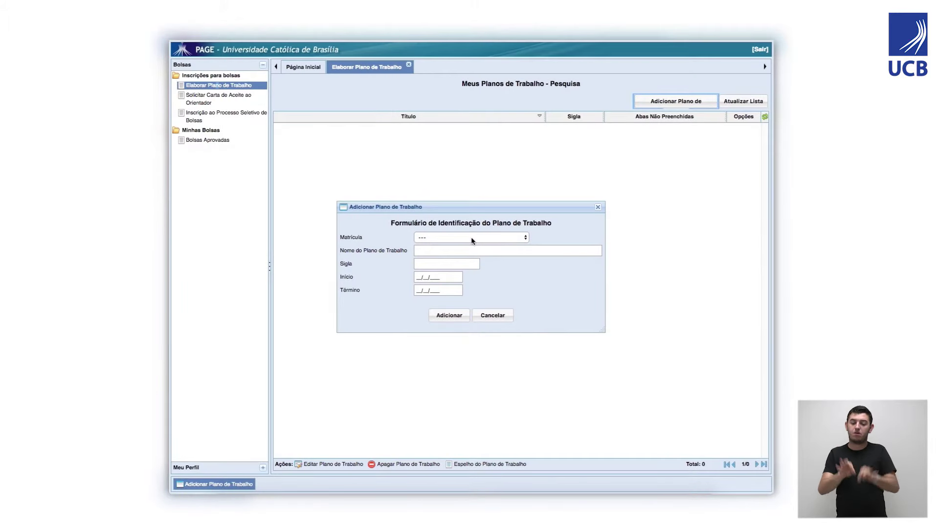
pyautogui.click(471, 238)
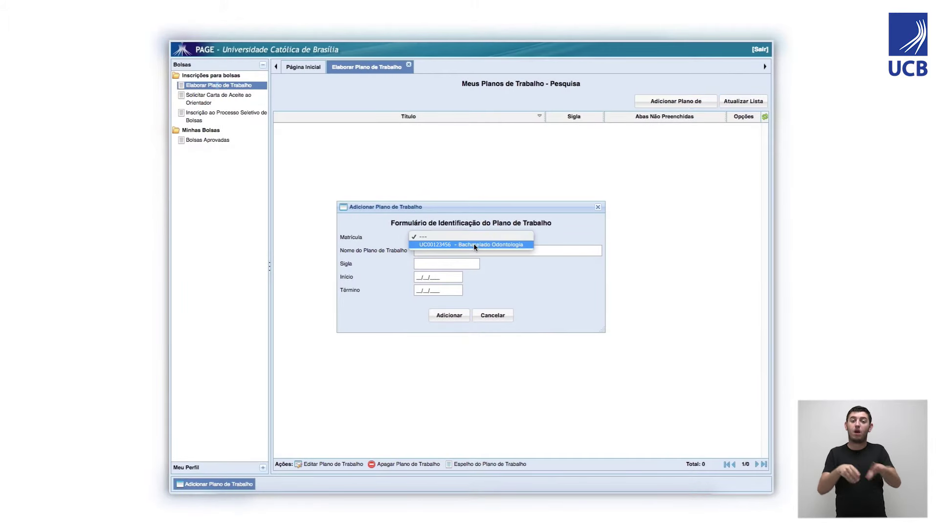
pyautogui.click(474, 244)
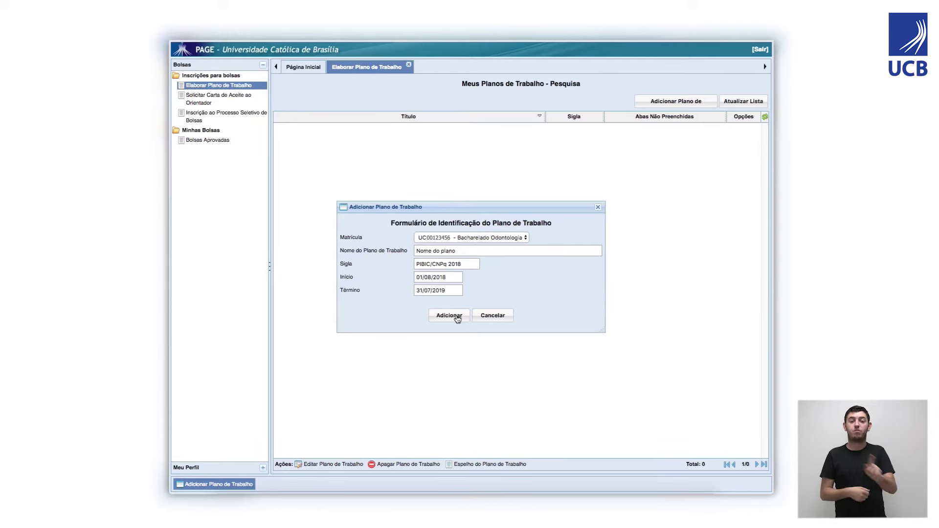
pyautogui.click(457, 318)
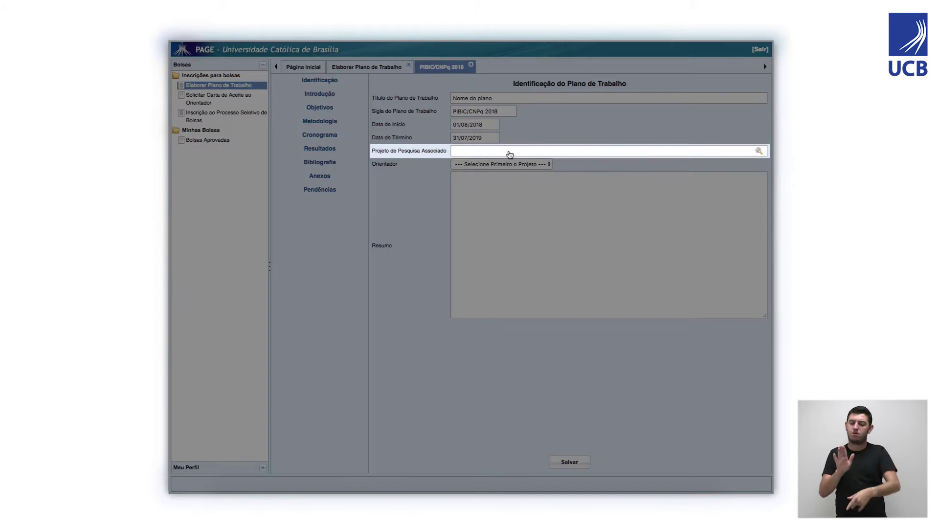
# Link the work plan to the Pilates cardiopulmonary research project found by searching 'pilates'.
pyautogui.click(759, 151)
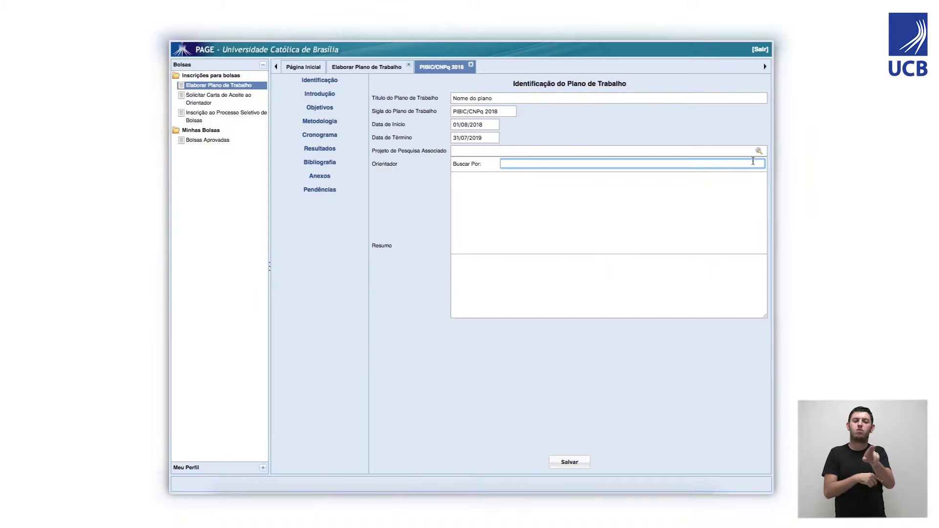
pyautogui.write('pilates')
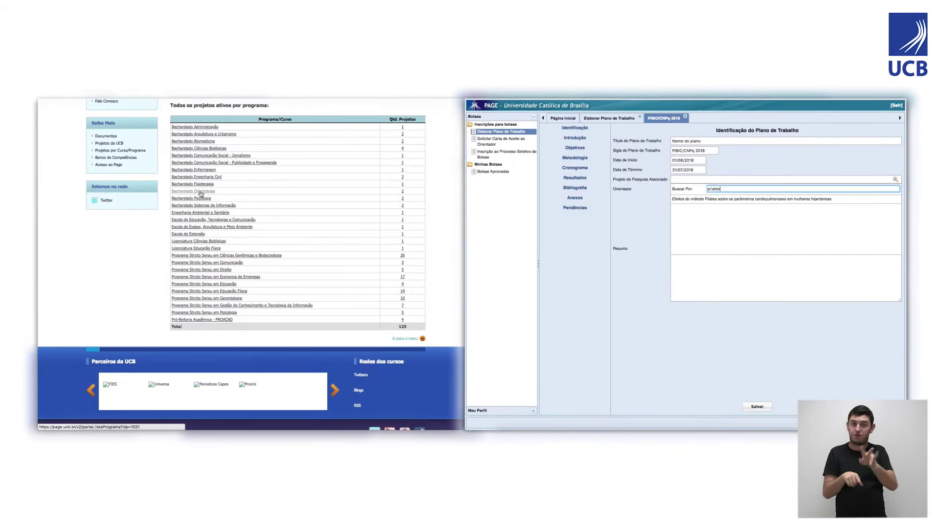
pyautogui.click(203, 192)
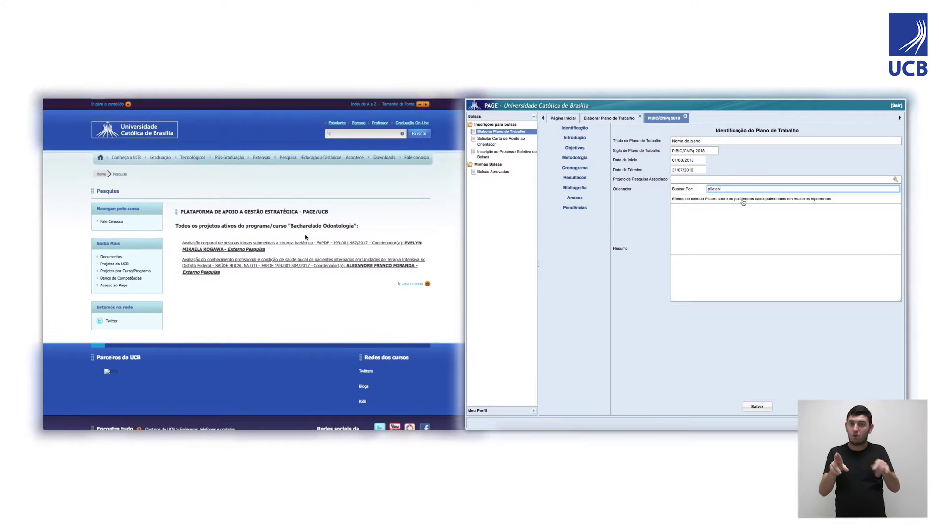
pyautogui.click(700, 196)
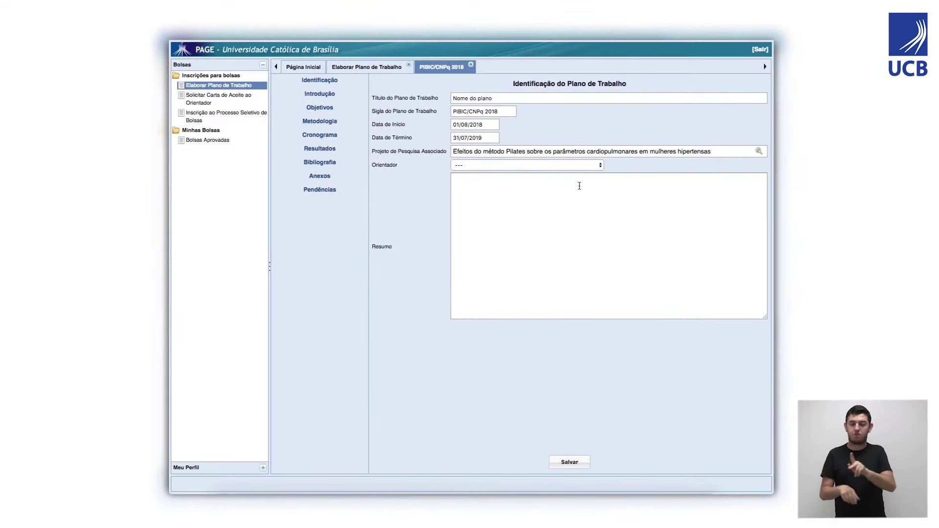
# Set the project coordinator as advisor, enter the summary 'resumo', and save the identification.
pyautogui.click(582, 170)
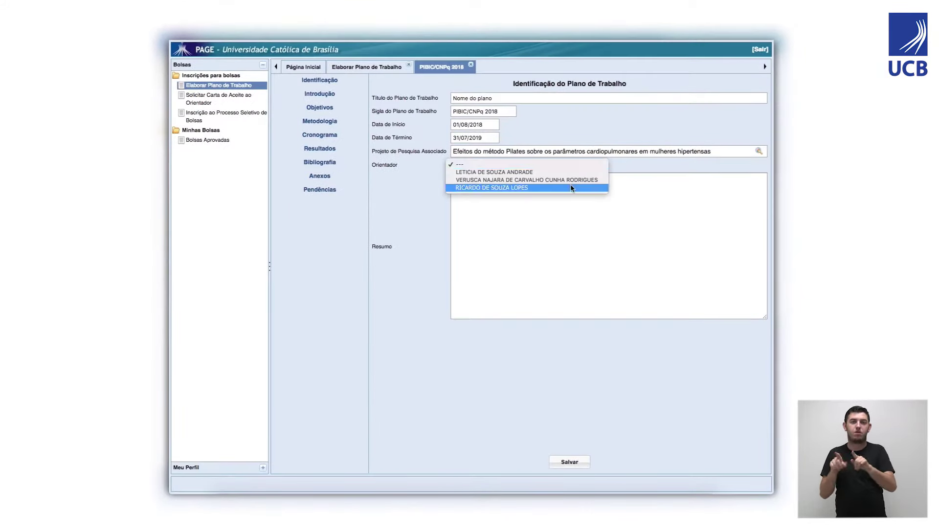
pyautogui.click(492, 188)
pyautogui.click(751, 209)
pyautogui.write('resumo')
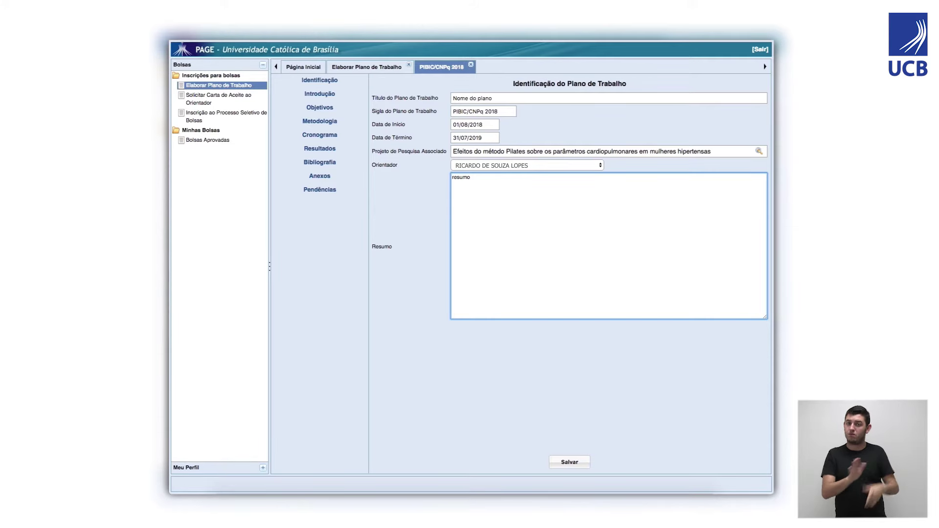
pyautogui.click(577, 466)
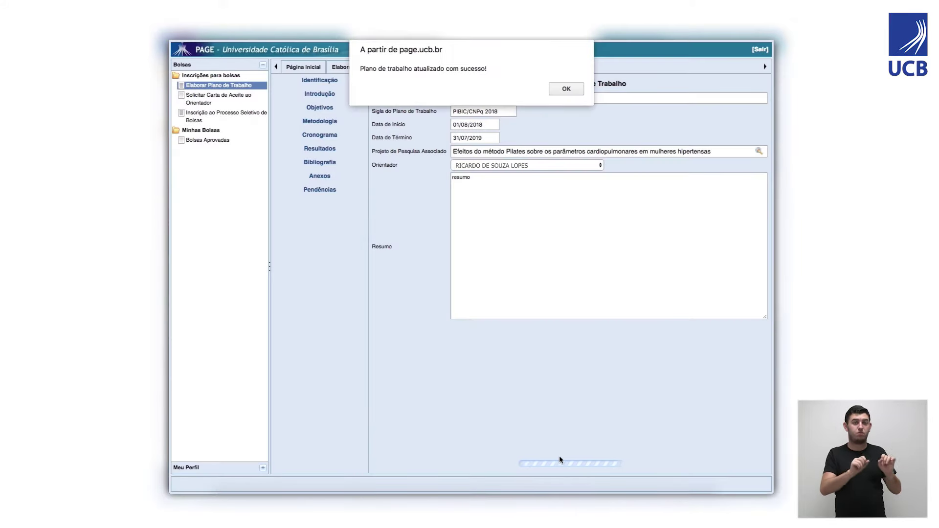
pyautogui.click(566, 88)
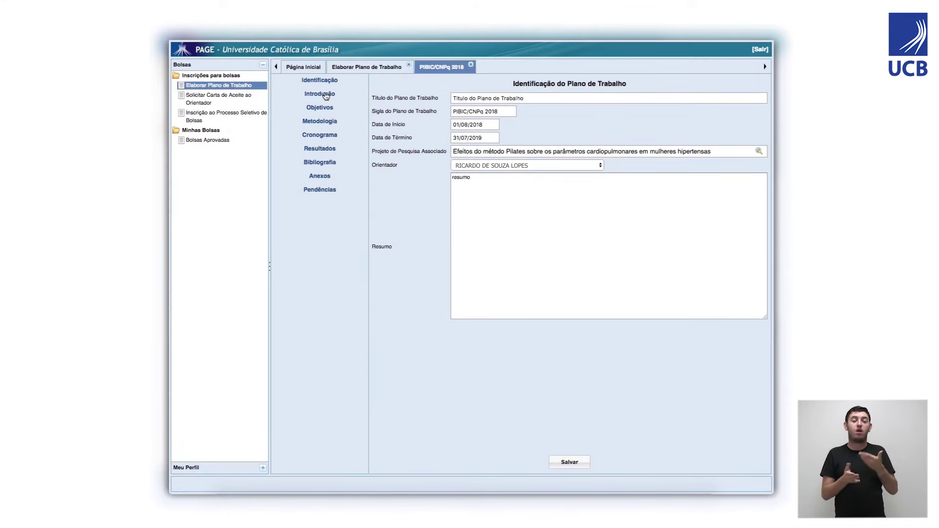
# Write and save the Introdução text presenting the project theme, theoretical framework and hypotheses.
pyautogui.click(326, 95)
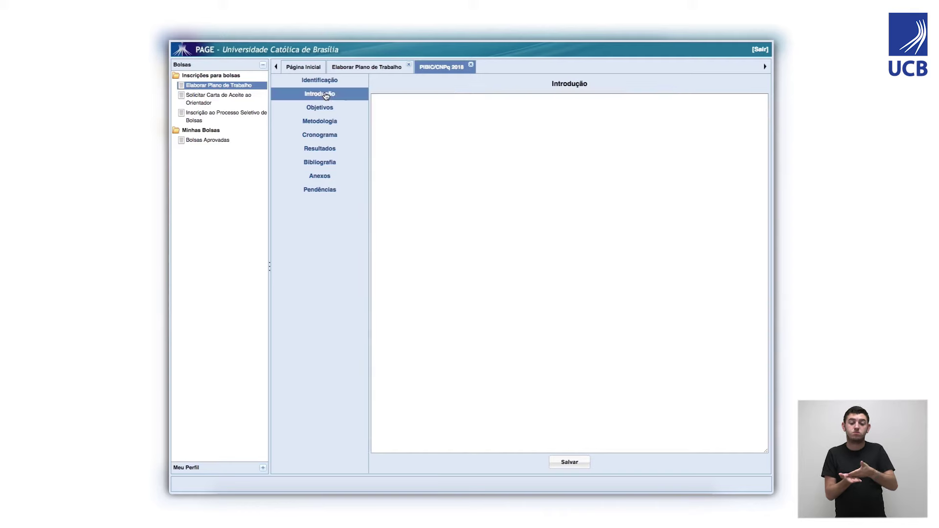
pyautogui.click(421, 102)
pyautogui.write('Apresente o tema do projeto, a ser explanado com referencial teórico, as hipóteses (quando couberem) e as justificativas.')
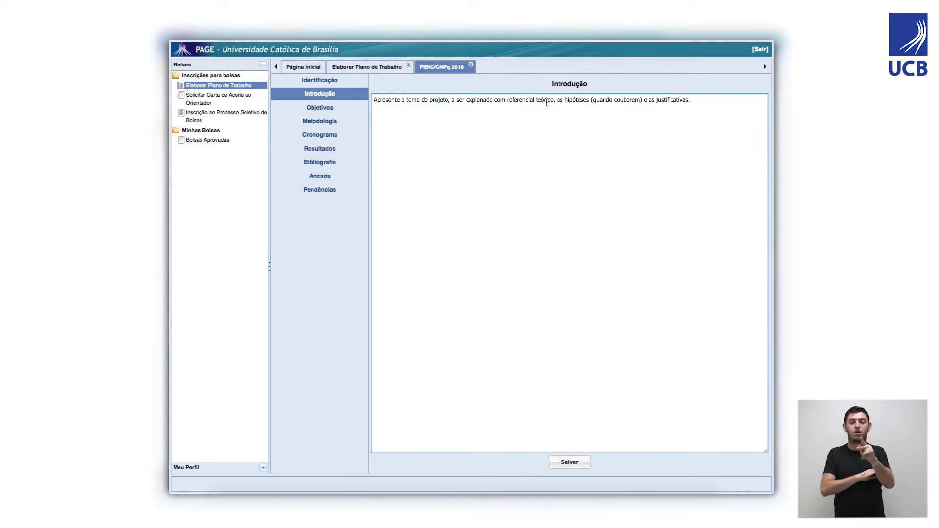
pyautogui.click(570, 462)
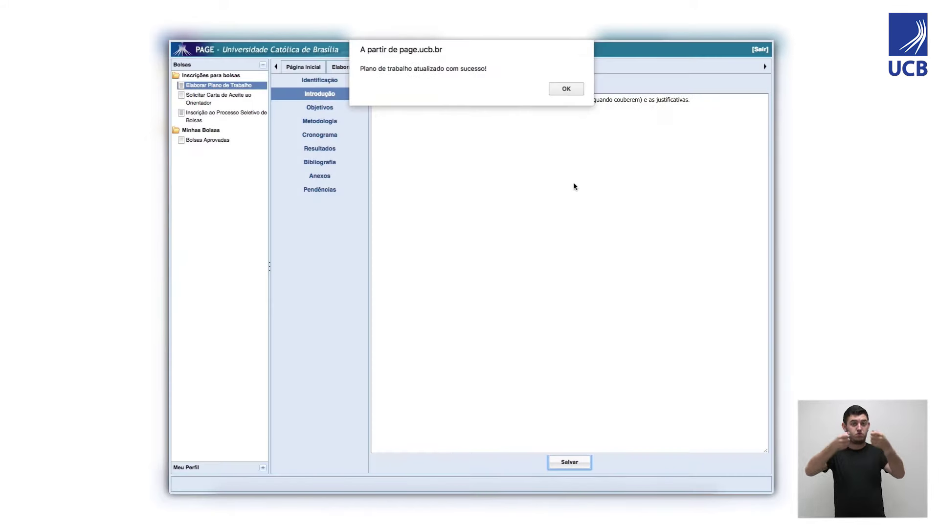
pyautogui.click(564, 89)
# Write and save the Objetivos text describing the general and specific objectives.
pyautogui.click(336, 110)
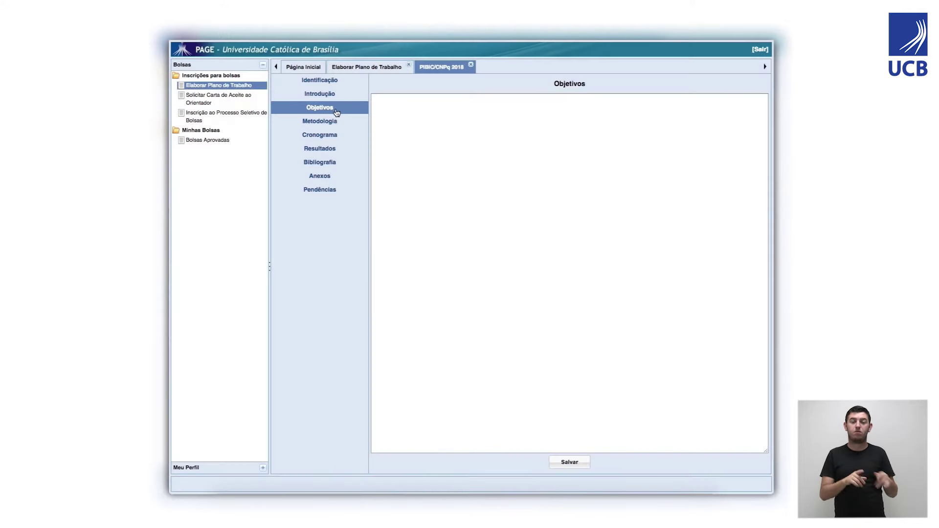
pyautogui.click(405, 118)
pyautogui.write('Apresente os objetivos a serem alcança')
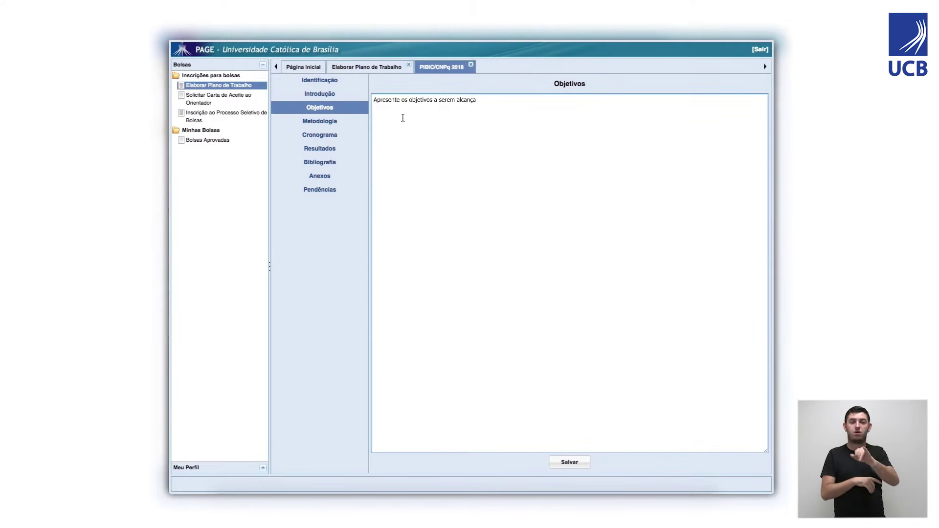
pyautogui.write('dos na sua pesquisa (Objetivo Geral e Objetivos Específicos).')
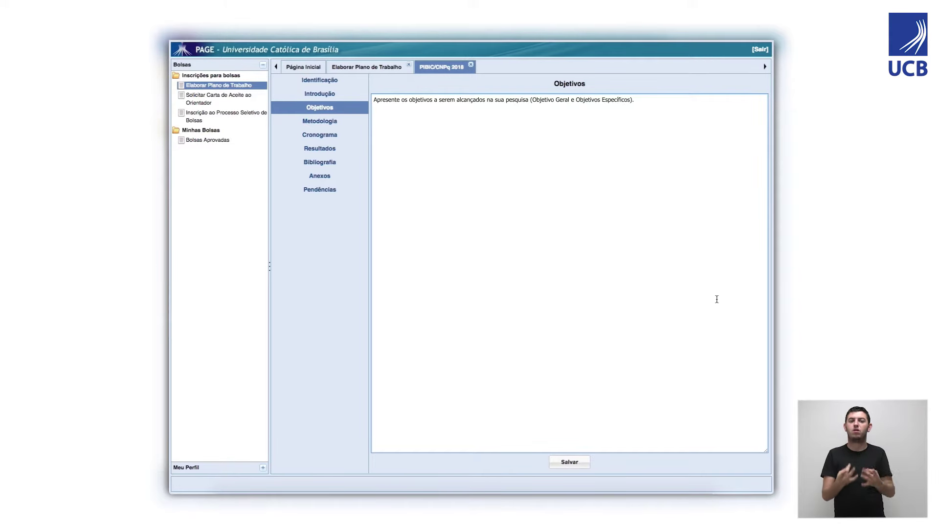
pyautogui.click(560, 463)
pyautogui.click(564, 89)
# Write and save the Metodologia text listing all planned procedures, then go to Cronograma.
pyautogui.click(345, 122)
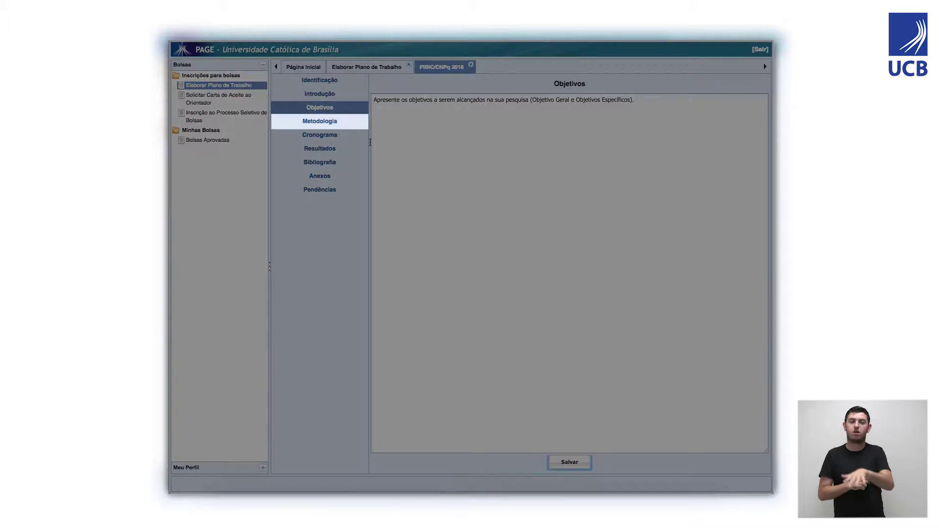
pyautogui.write('Enumere')
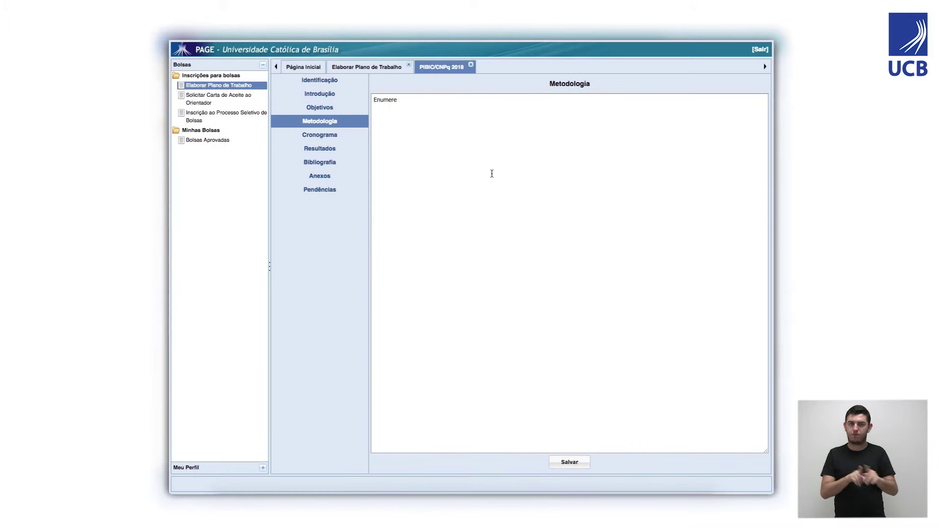
pyautogui.write(' a explicação de todos os procedimentos que você acredita que serão necessários para a execução da pesquisa.')
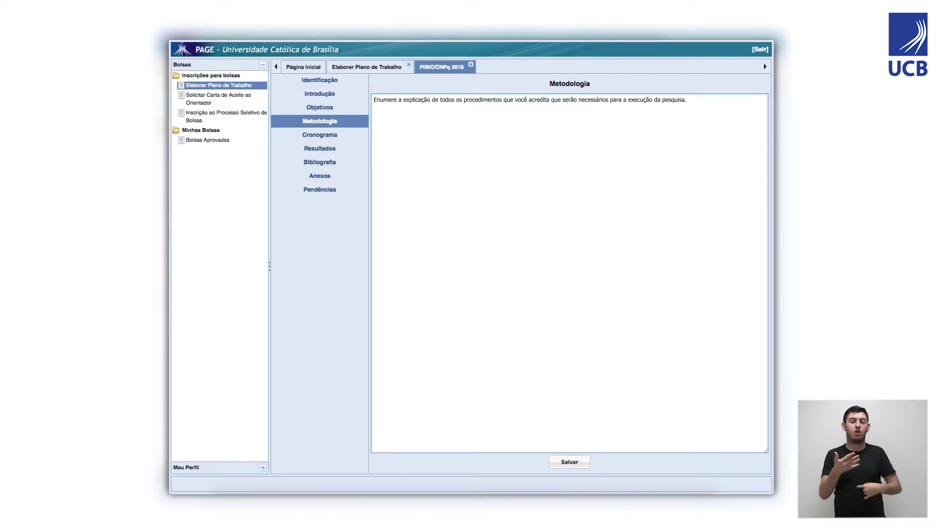
pyautogui.click(569, 463)
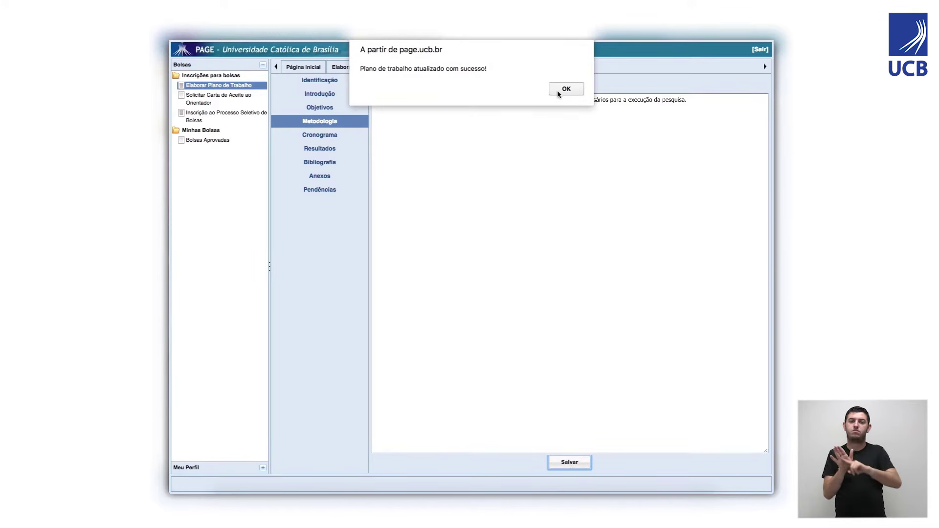
pyautogui.click(566, 89)
pyautogui.click(334, 135)
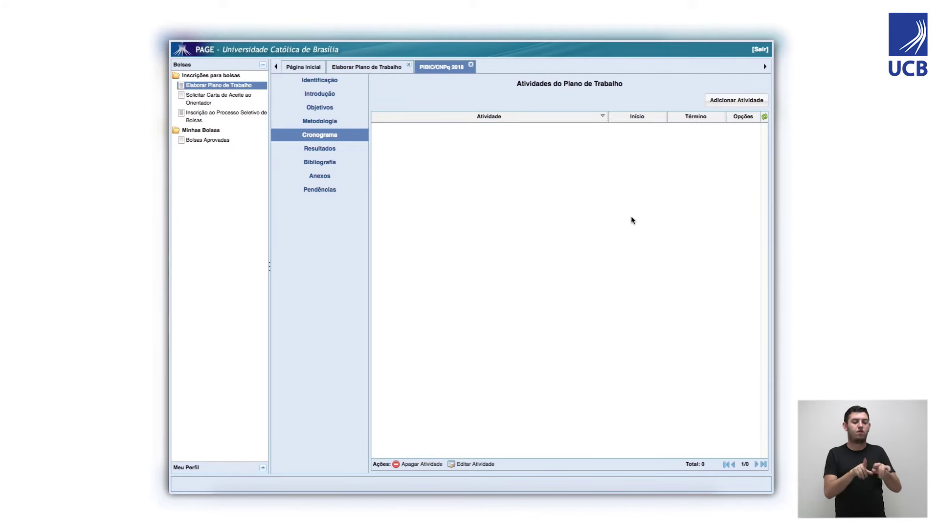
# Add the activity 'Cadastre atividades para toda a vigência do plano de trabalho' from 01/08/2018 to 31/10/2018.
pyautogui.click(730, 102)
pyautogui.write('Cadastre atividades para toda a vigência do plano de trabalho')
pyautogui.press('Tab')
pyautogui.write('Coloque cada uma das atividades que pretende realizar durante a sua pesquisa.')
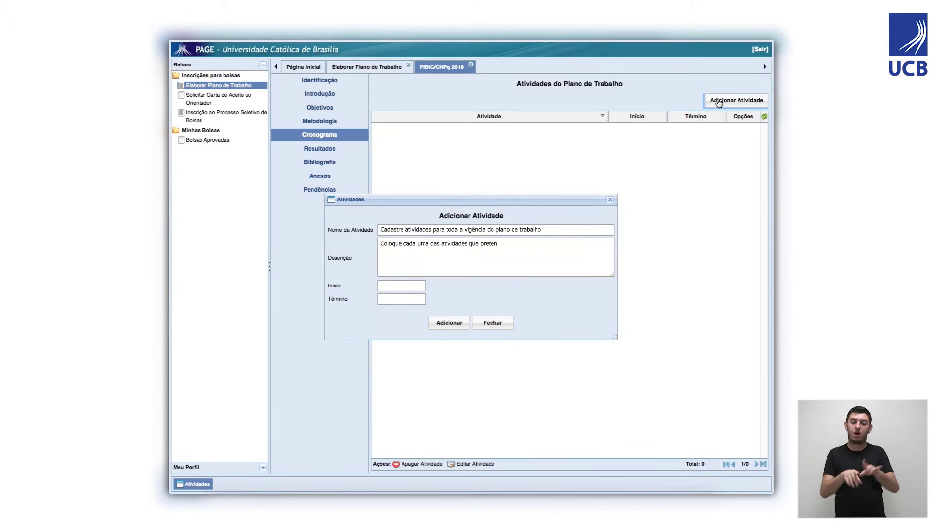
pyautogui.press('Tab')
pyautogui.write('01/08/2018')
pyautogui.press('Tab')
pyautogui.write('31/10/2018')
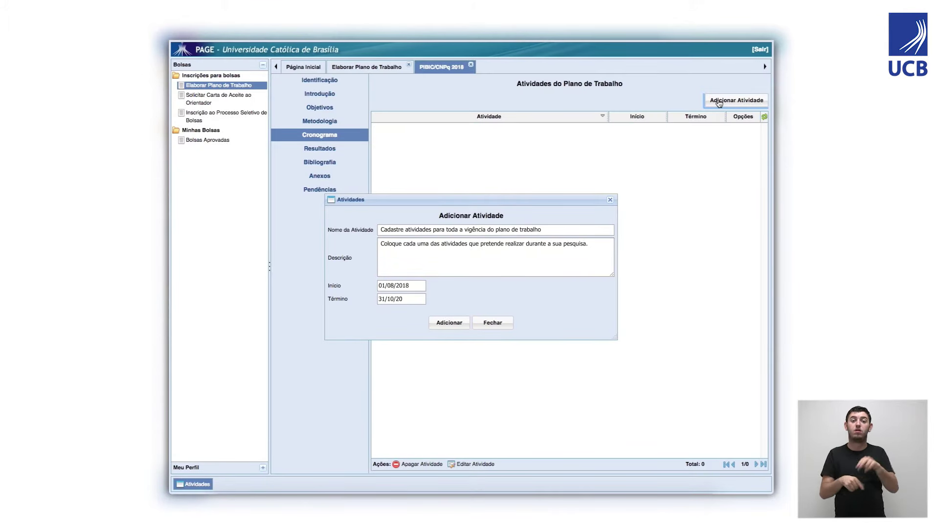
pyautogui.click(446, 323)
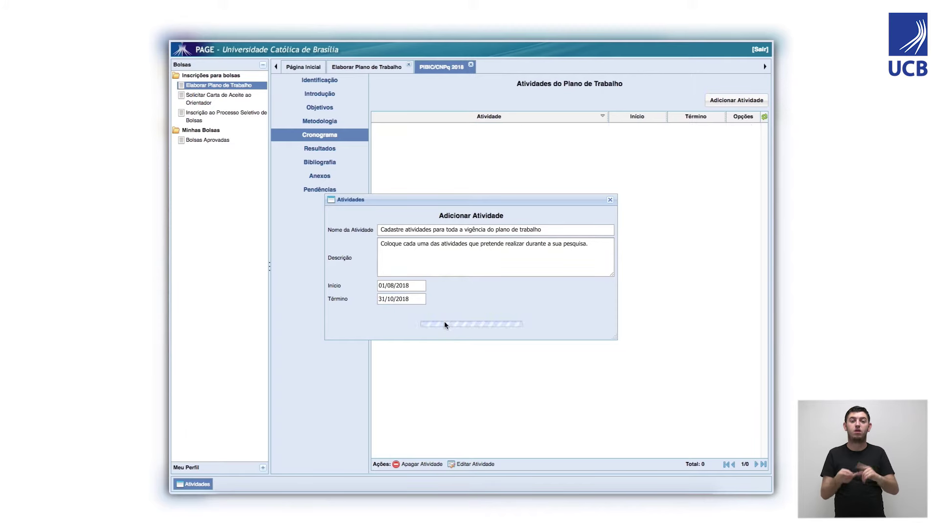
# Add the activity 'Realização de testes II' running 01/11/2018 to 30/11/2018.
pyautogui.click(723, 103)
pyautogui.write('Realização de testes II')
pyautogui.press('Tab')
pyautogui.write('O c')
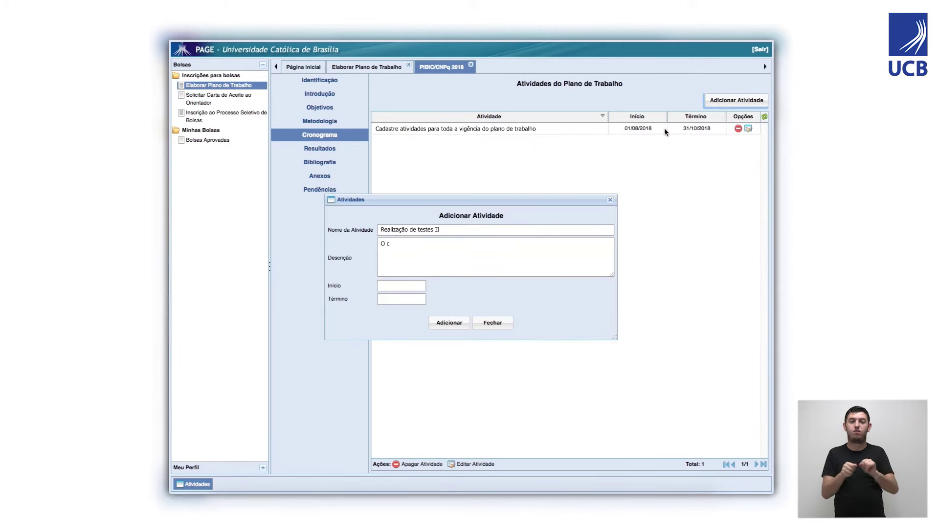
pyautogui.write('ronograma deverá apresentar as atividades para toda a vigência da bolsa, lembrando que todos os itens listados na metodologia devem constar no cronograma, listados e incluídos individualmente.')
pyautogui.press('Tab')
pyautogui.write('01/11/2018')
pyautogui.press('Tab')
pyautogui.write('30/11/2018')
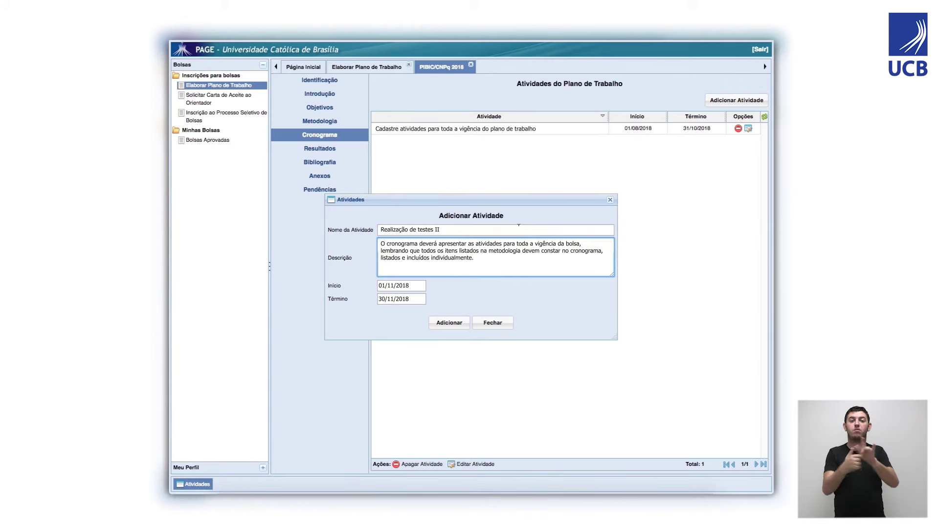
pyautogui.click(518, 227)
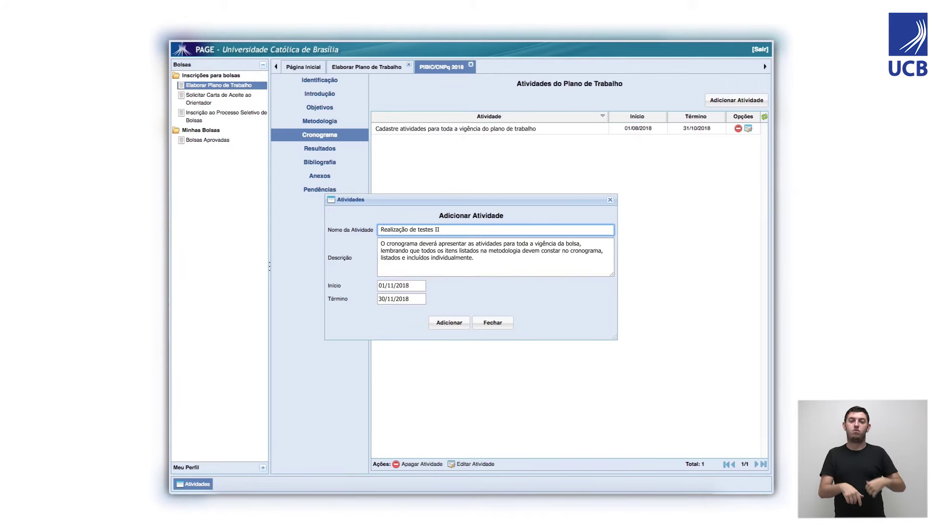
pyautogui.press('Tab')
pyautogui.press('Tab')
pyautogui.press('Tab')
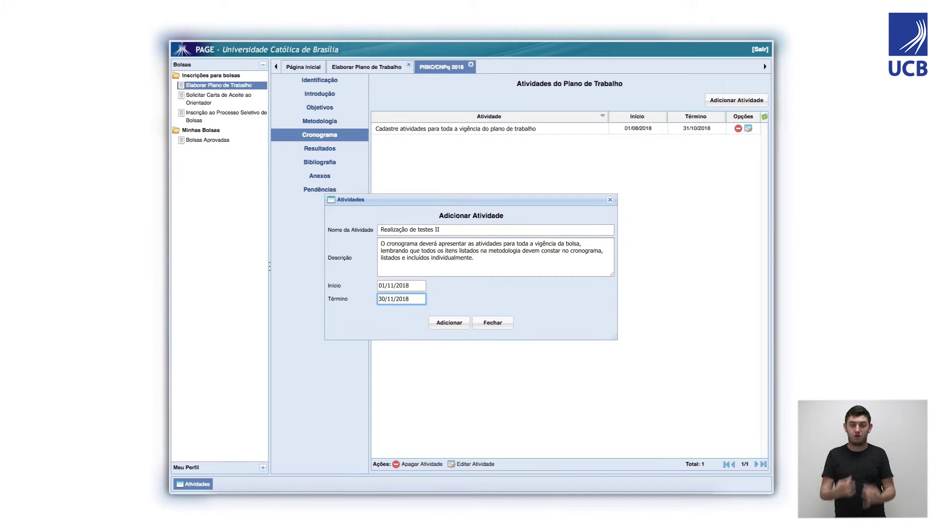
pyautogui.click(455, 322)
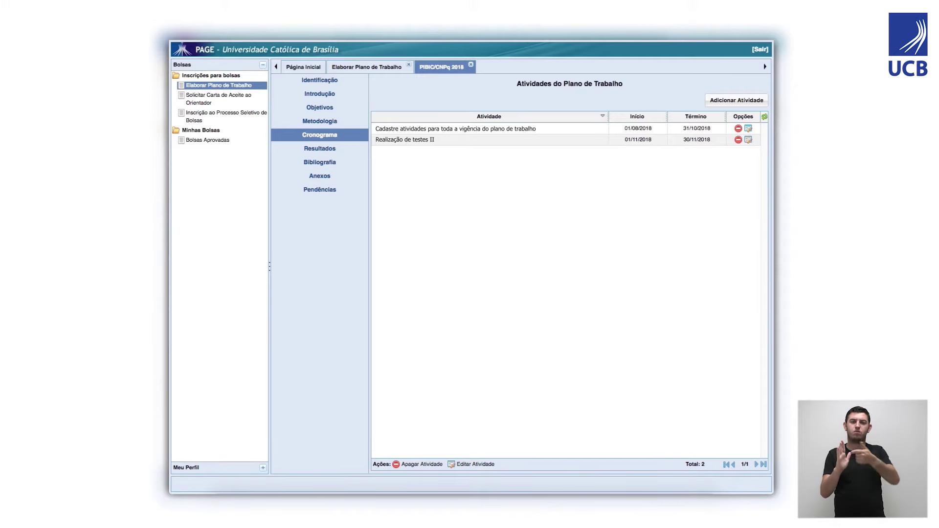
# In Resultados, add a Publicação result of type Apresentação de Trabalhos.
pyautogui.click(333, 151)
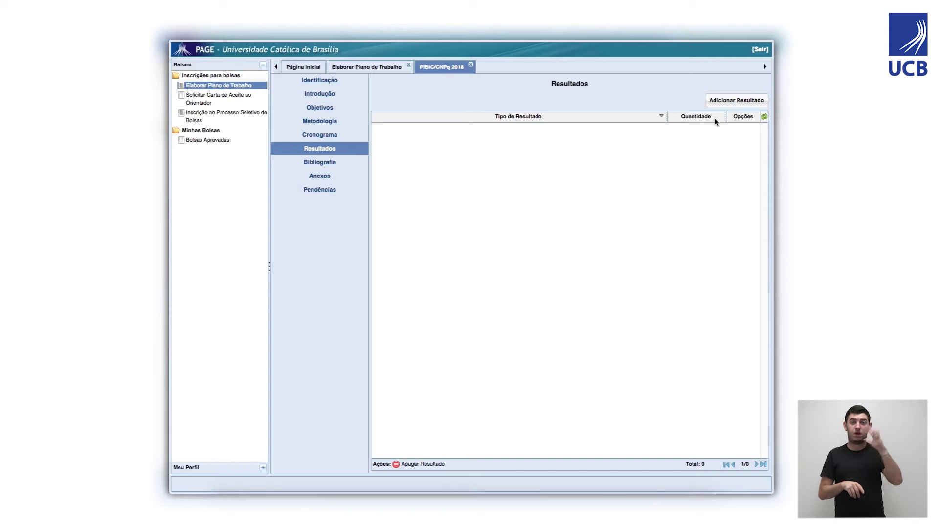
pyautogui.click(723, 103)
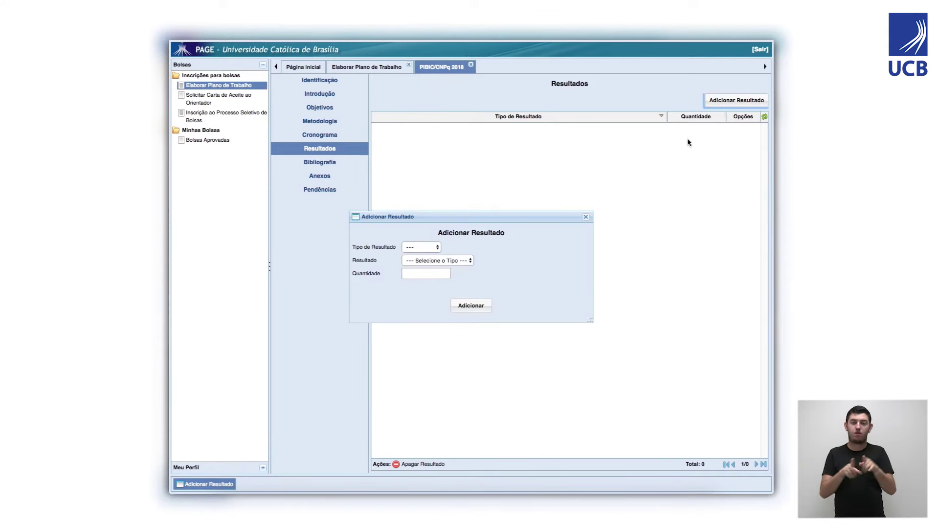
pyautogui.click(435, 247)
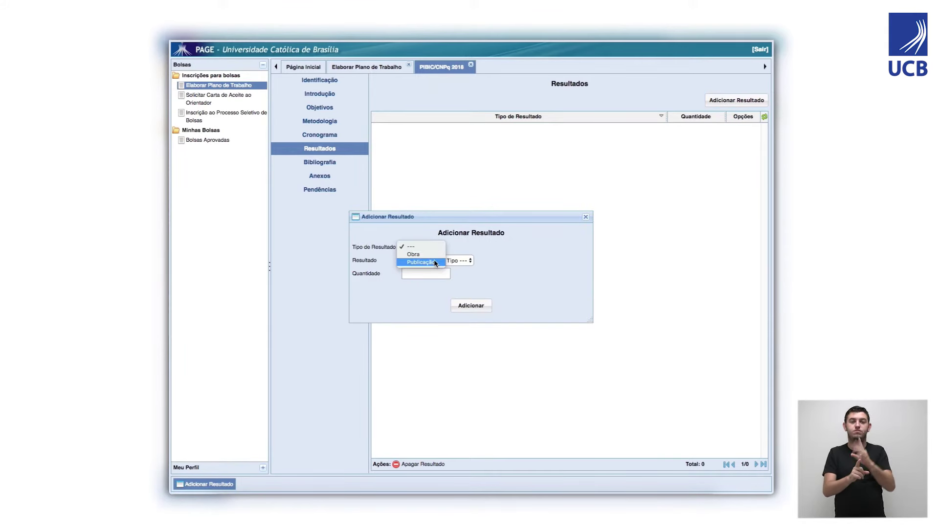
pyautogui.click(434, 261)
pyautogui.click(434, 260)
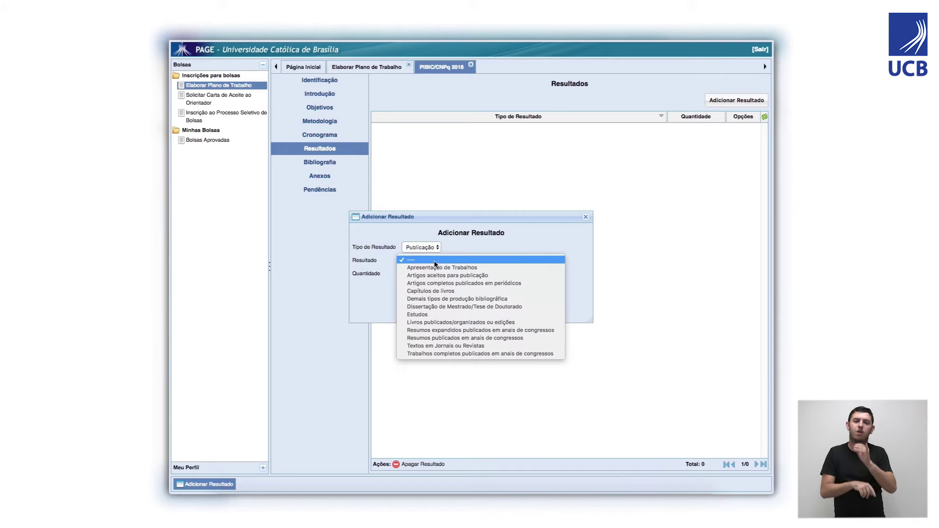
pyautogui.click(505, 272)
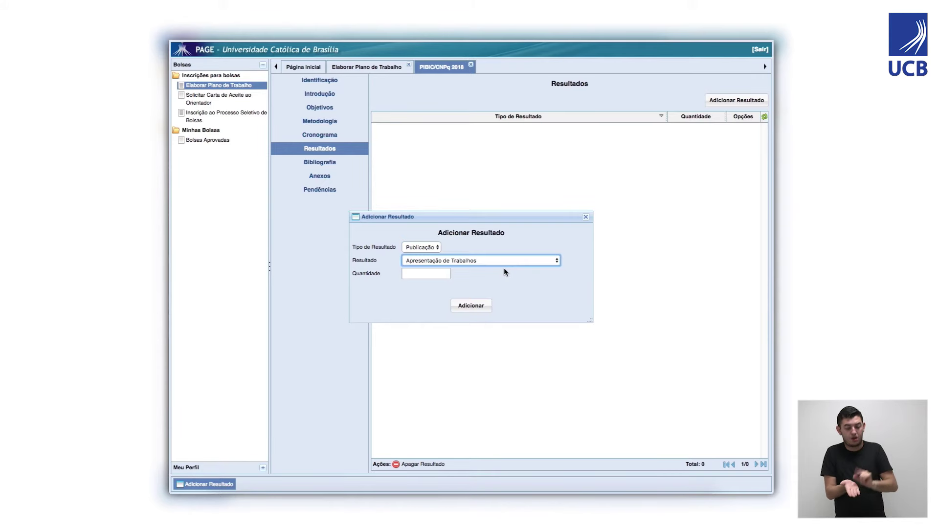
pyautogui.click(446, 274)
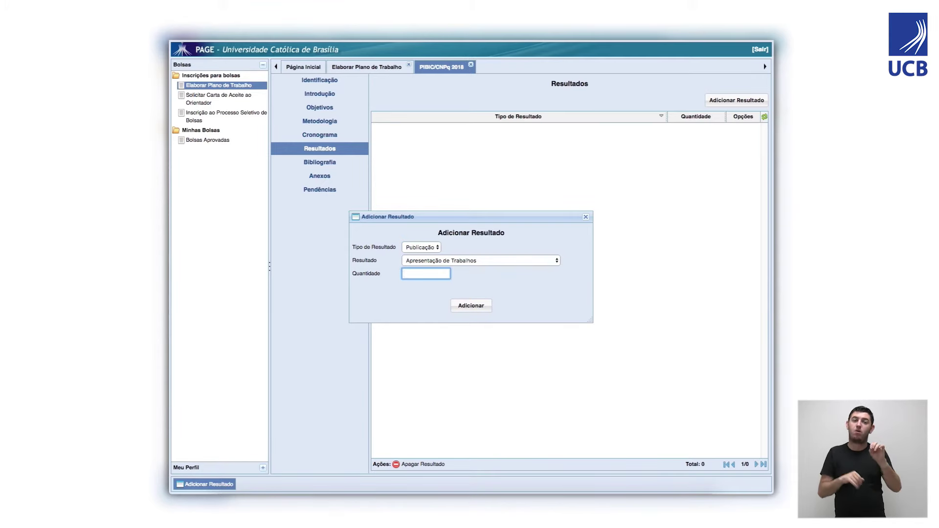
pyautogui.click(481, 310)
# Add a second Publicação result, Resumos publicados em anais de congressos, with quantity 1.
pyautogui.click(736, 100)
pyautogui.click(421, 247)
pyautogui.click(419, 259)
pyautogui.click(421, 259)
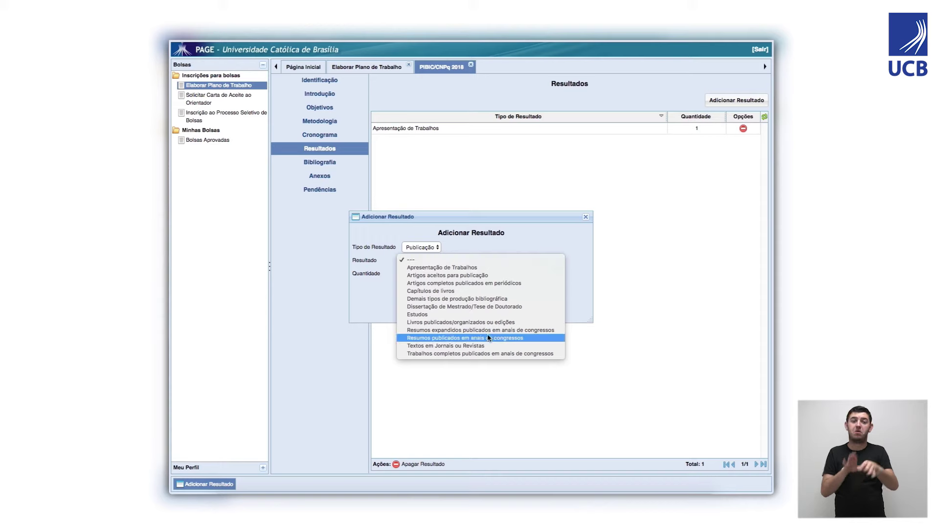
pyautogui.click(488, 337)
pyautogui.click(441, 274)
pyautogui.write('1')
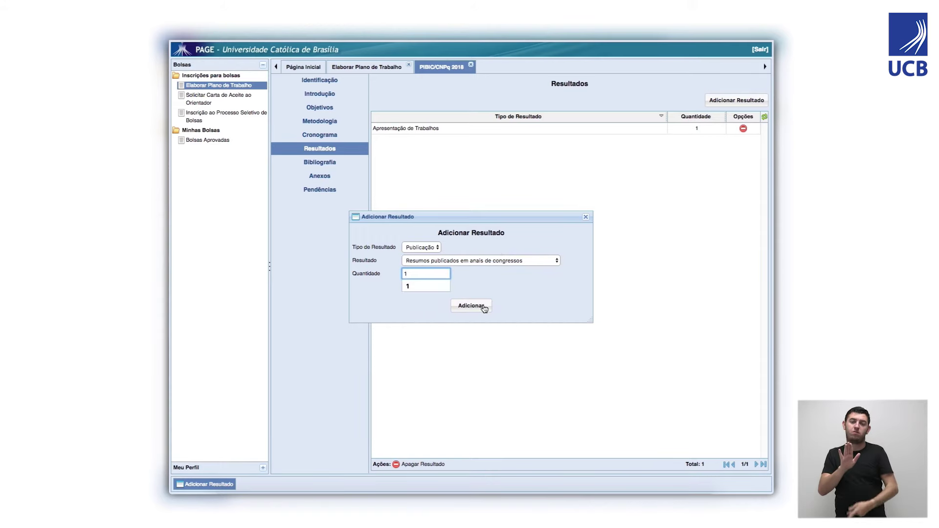
pyautogui.click(483, 307)
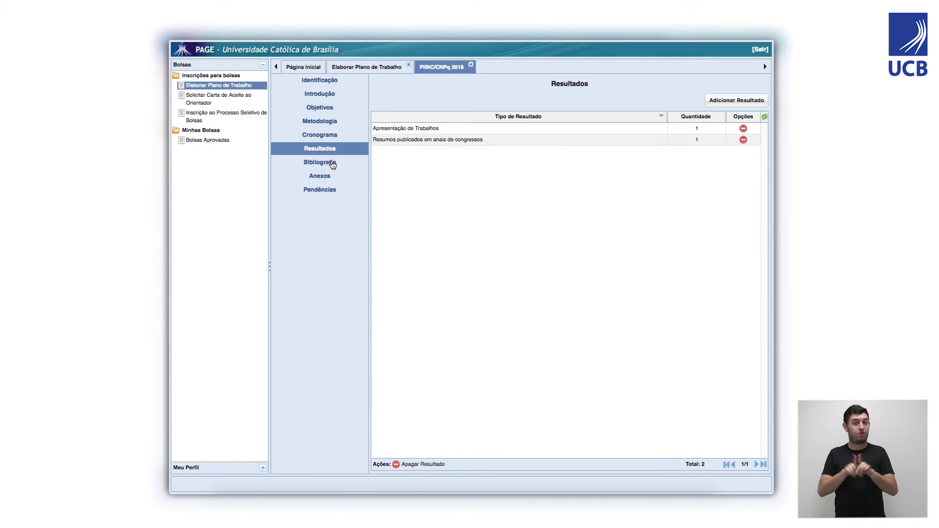
pyautogui.click(334, 164)
# Finish the Bibliografia text on citing the works used per ABNT norms and save it.
pyautogui.write('a a bibliografia, de acord')
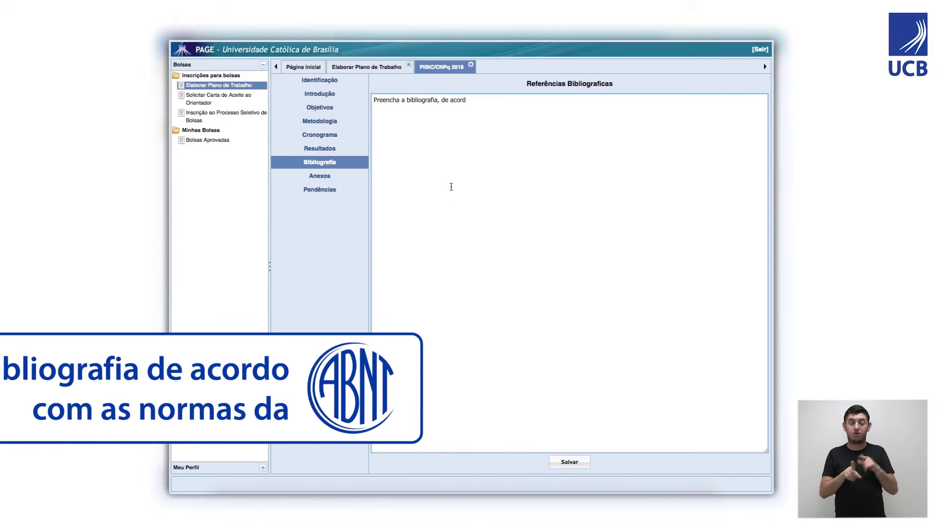
pyautogui.write('o com as normas da ABNT, citando as obras que você utilizou para elaborar seu plano de trabalho.')
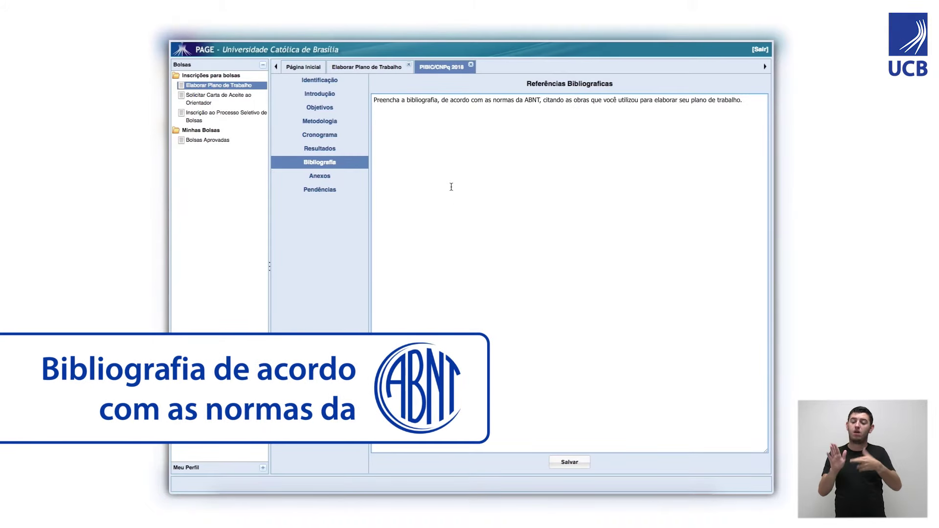
pyautogui.click(578, 462)
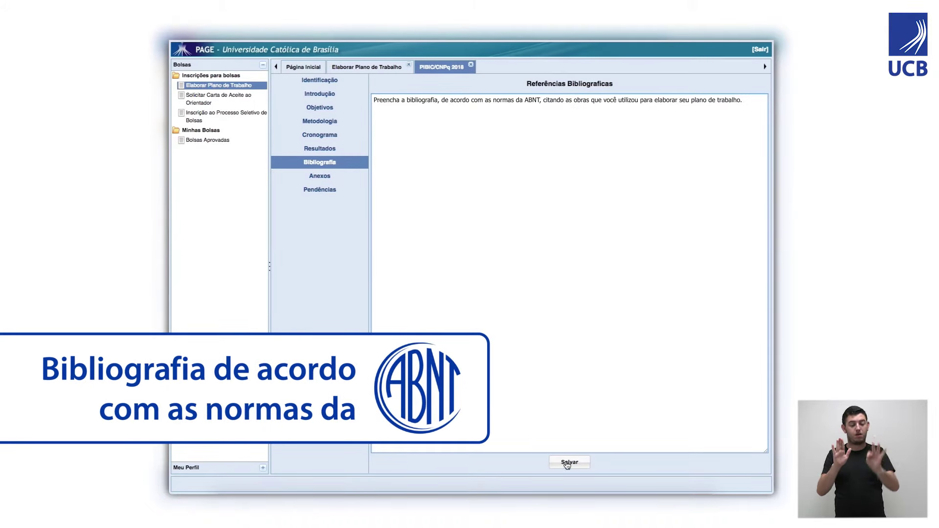
pyautogui.click(566, 89)
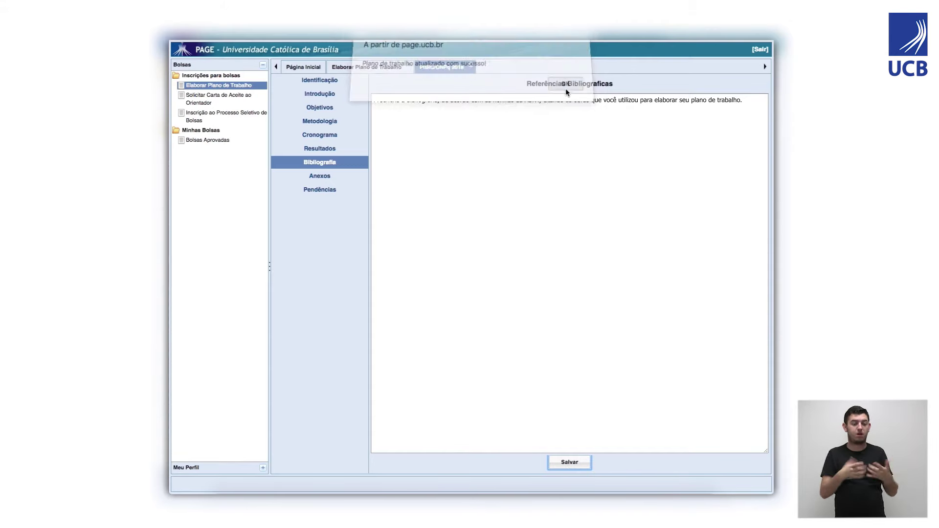
pyautogui.click(326, 177)
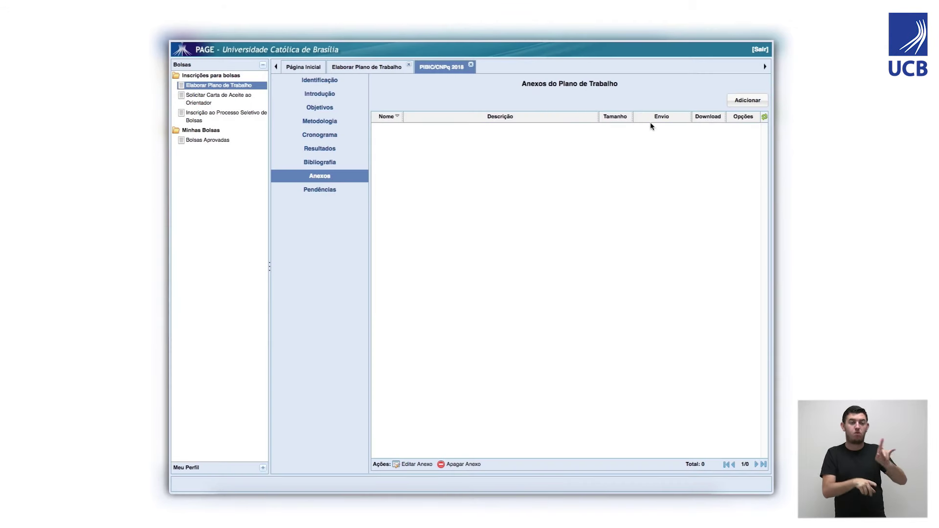
# Attach 'Tabela de amostras da primeira coleta' and confirm Pendências reports nothing missing.
pyautogui.click(736, 101)
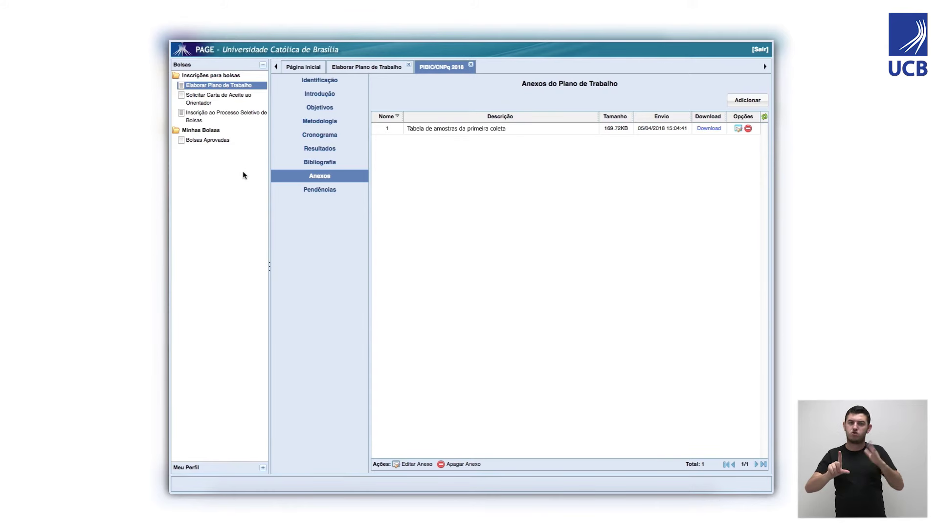
pyautogui.click(319, 190)
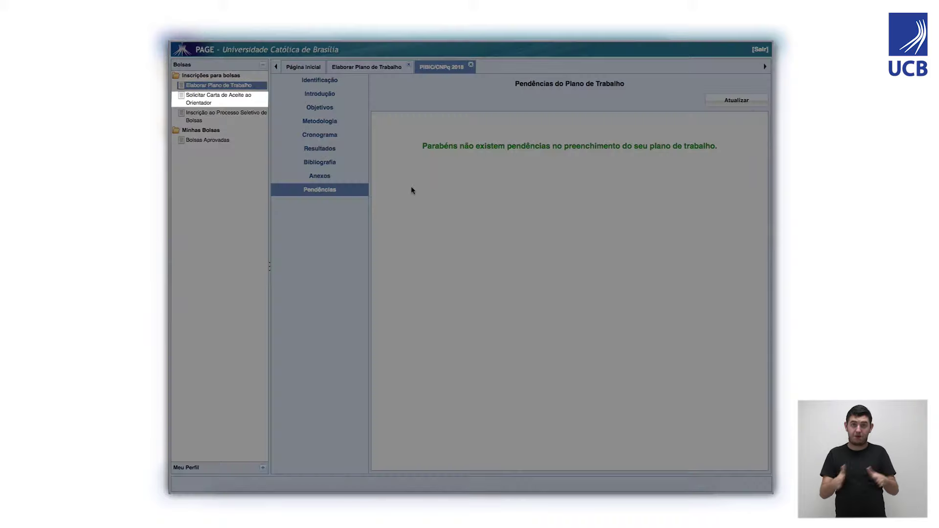
# Go to 'Solicitar Carta de Aceite ao Orientador', showing the work plan's letter as Não Solicitada.
pyautogui.click(211, 96)
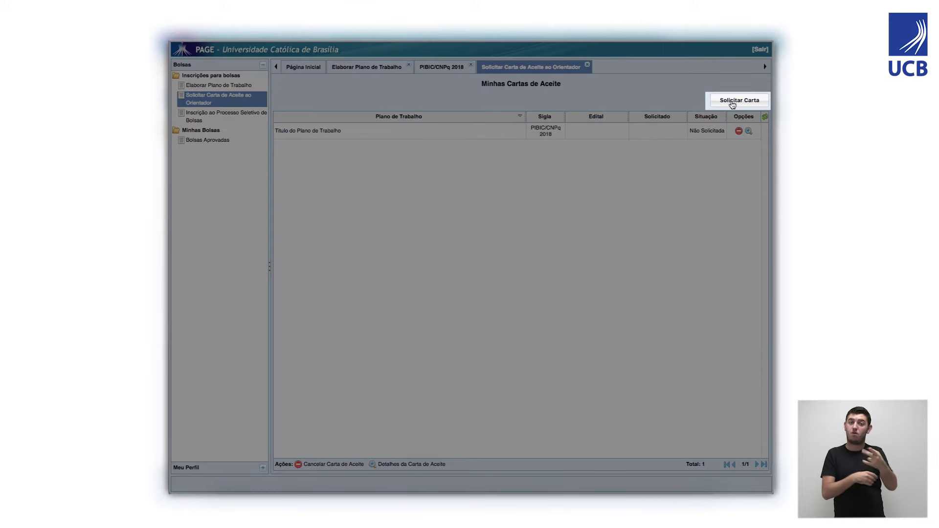
# Request the advisor's acceptance letter for the work plan under edital 2018 - PIBIC/CNPq – 41/2018.
pyautogui.click(735, 101)
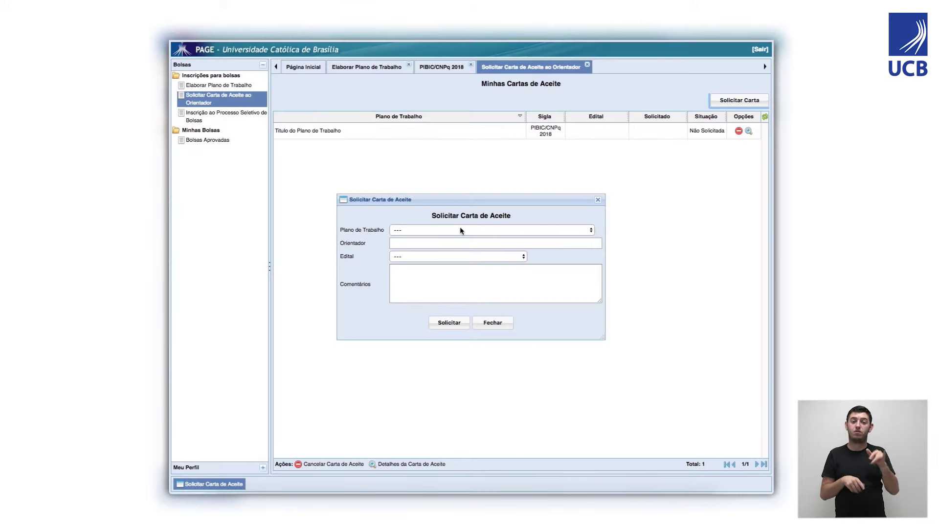
pyautogui.click(460, 229)
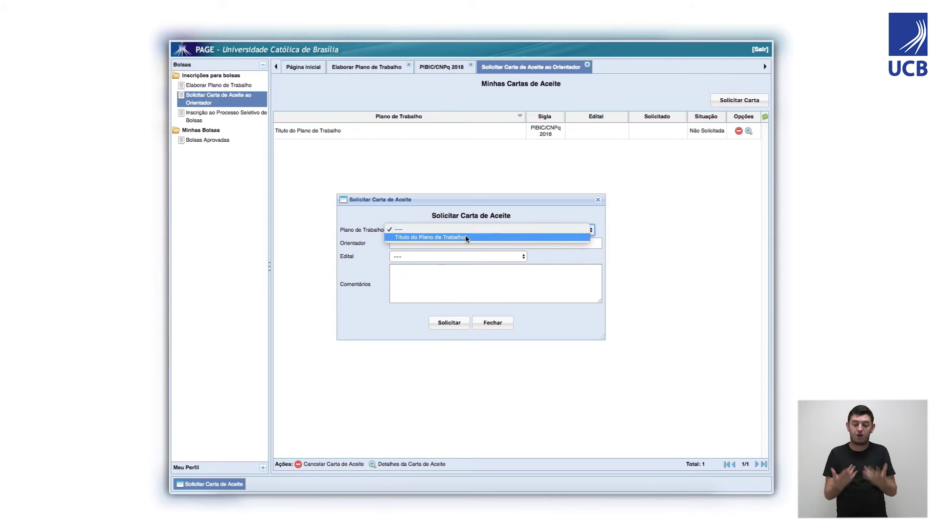
pyautogui.click(465, 238)
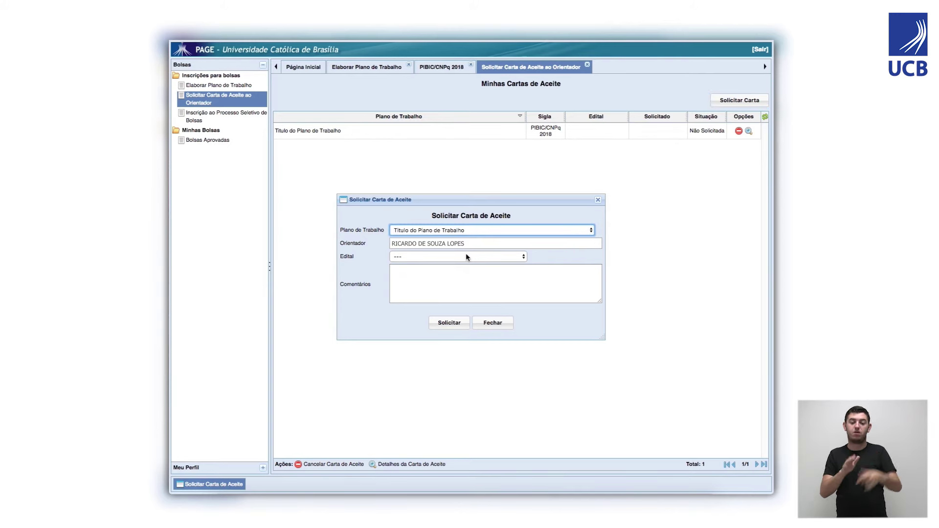
pyautogui.click(470, 257)
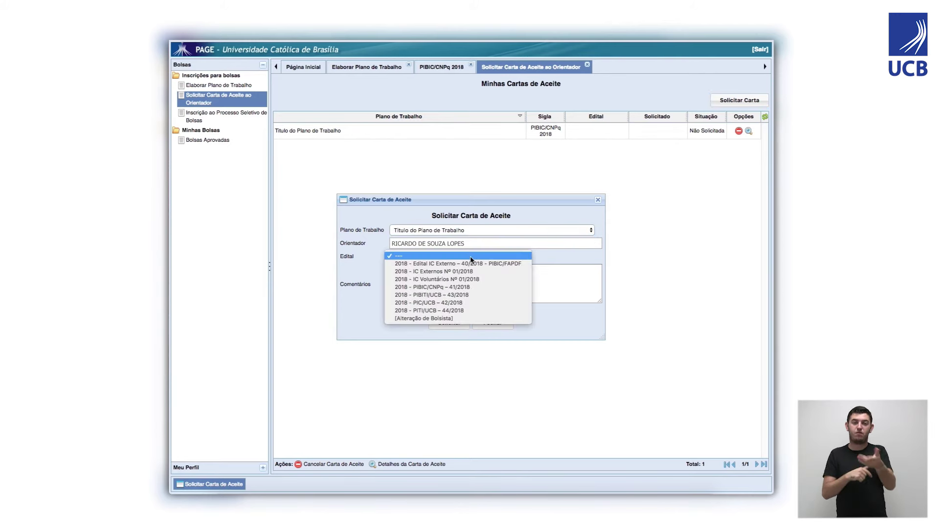
pyautogui.click(468, 285)
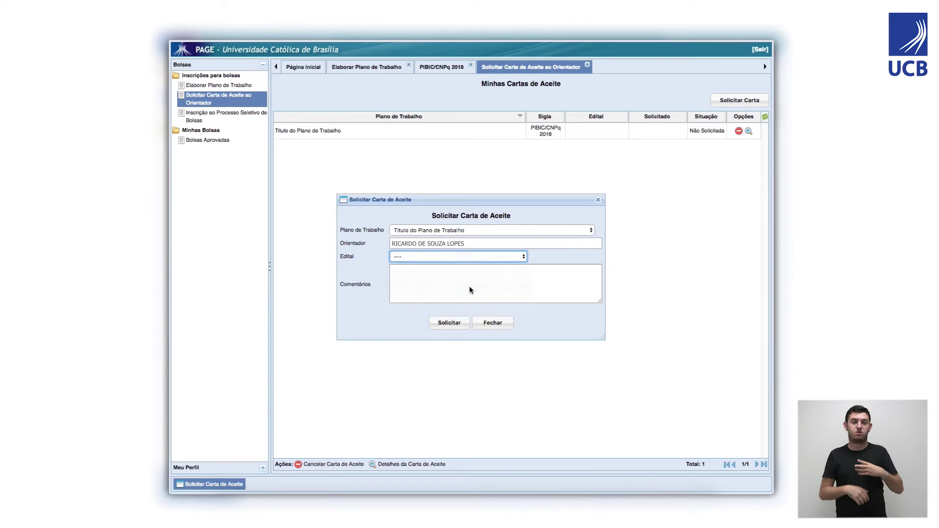
pyautogui.press('Tab')
pyautogui.click(448, 324)
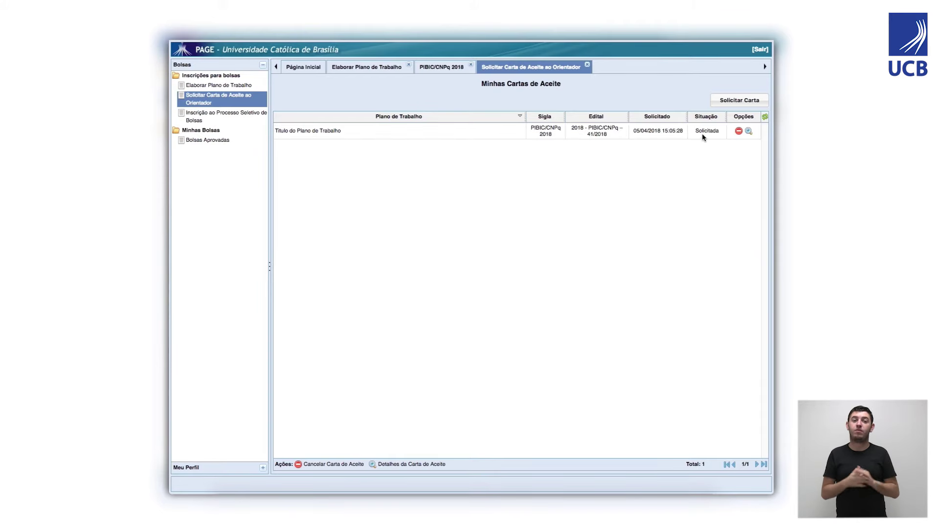
pyautogui.click(209, 117)
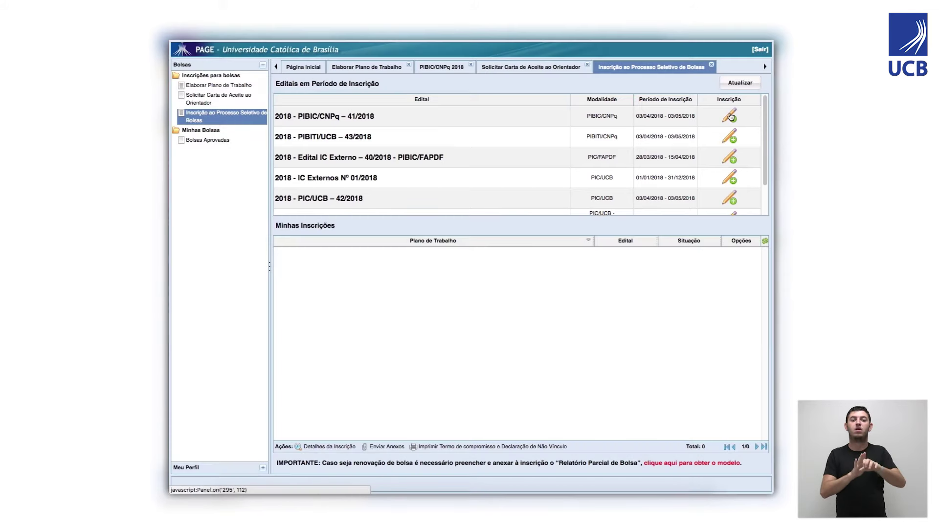
# Enroll the work plan in the PIBIC/CNPq 41/2018 edital and save the enrollment.
pyautogui.click(731, 117)
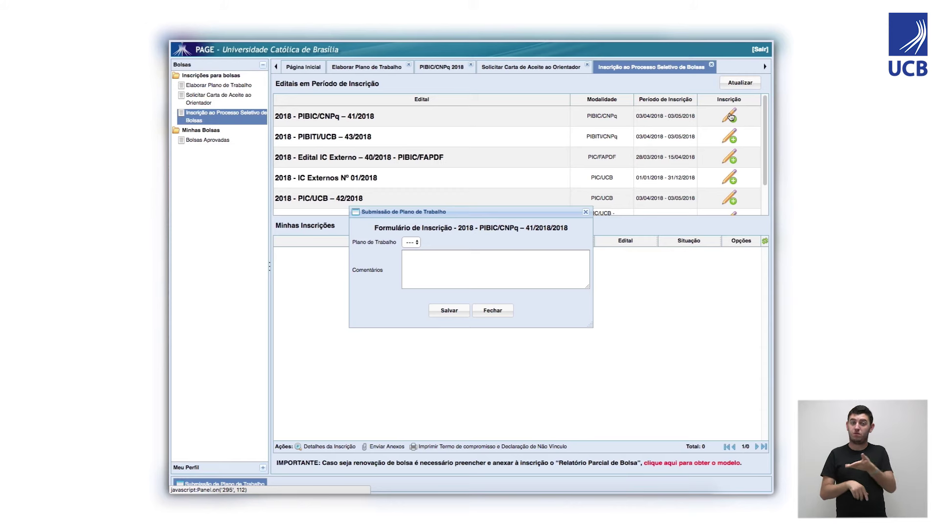
pyautogui.click(462, 241)
pyautogui.click(471, 251)
pyautogui.click(465, 260)
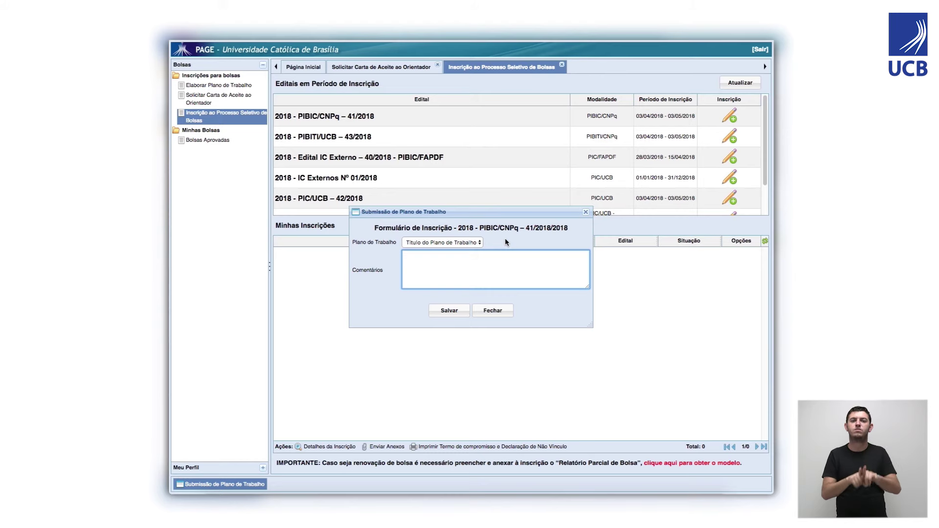
pyautogui.click(447, 312)
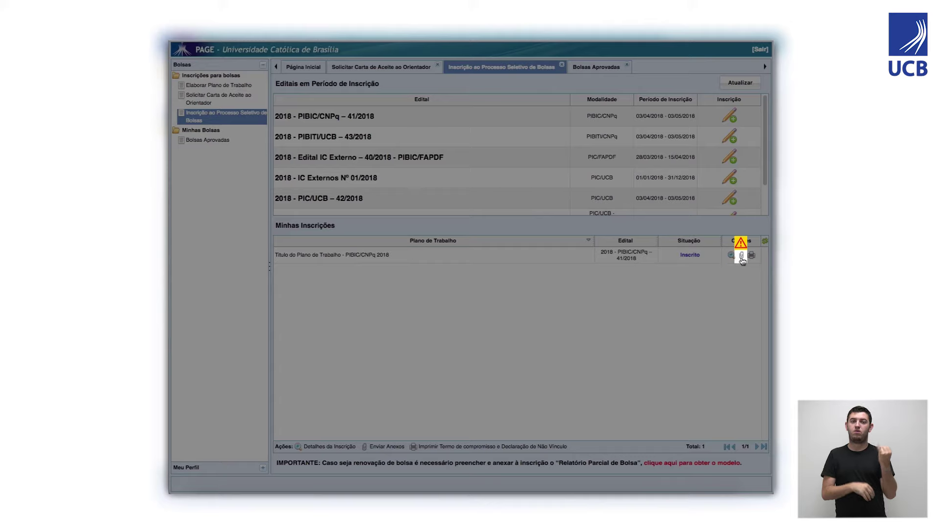
# Review the file types offered for adding a file to the enrollment, choosing none.
pyautogui.click(741, 255)
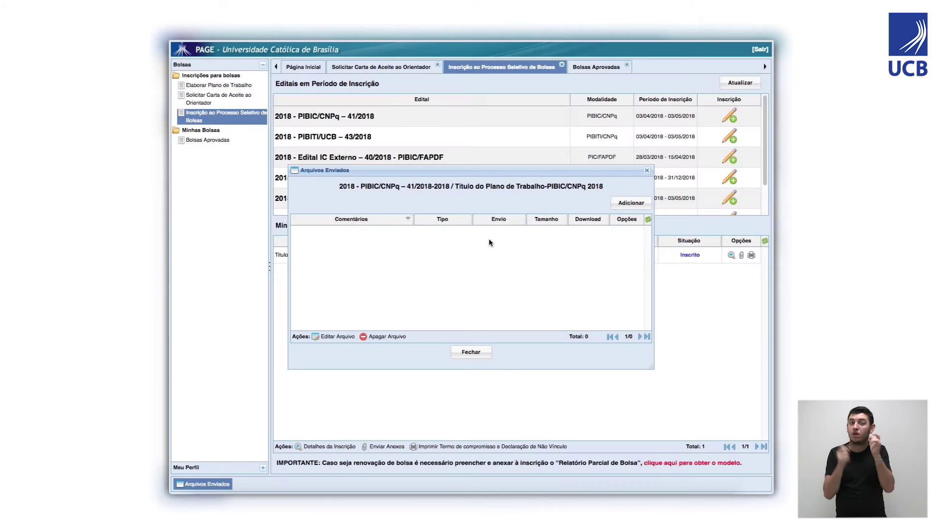
pyautogui.click(615, 207)
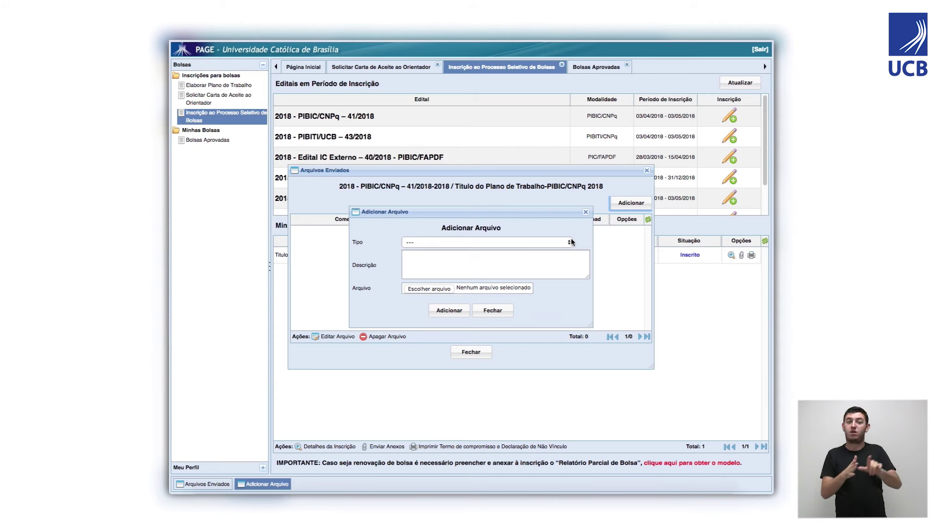
pyautogui.click(571, 241)
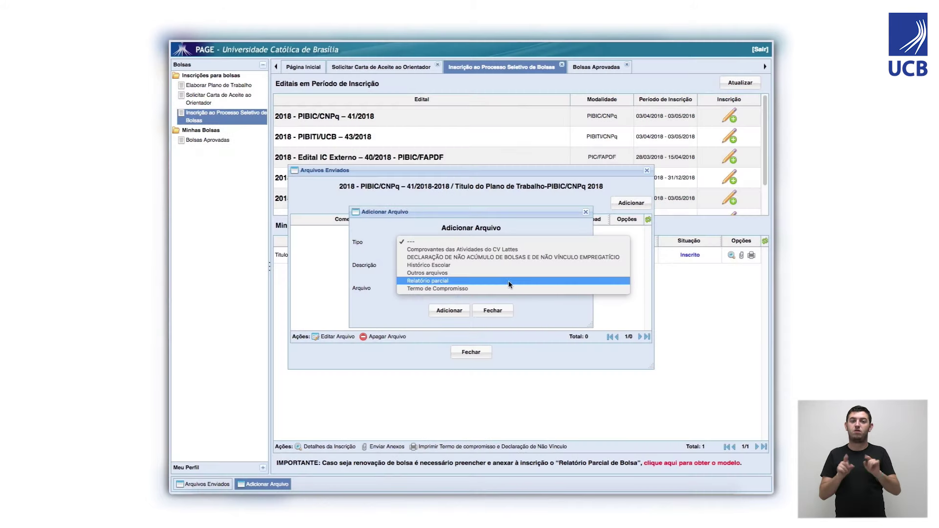
pyautogui.click(540, 312)
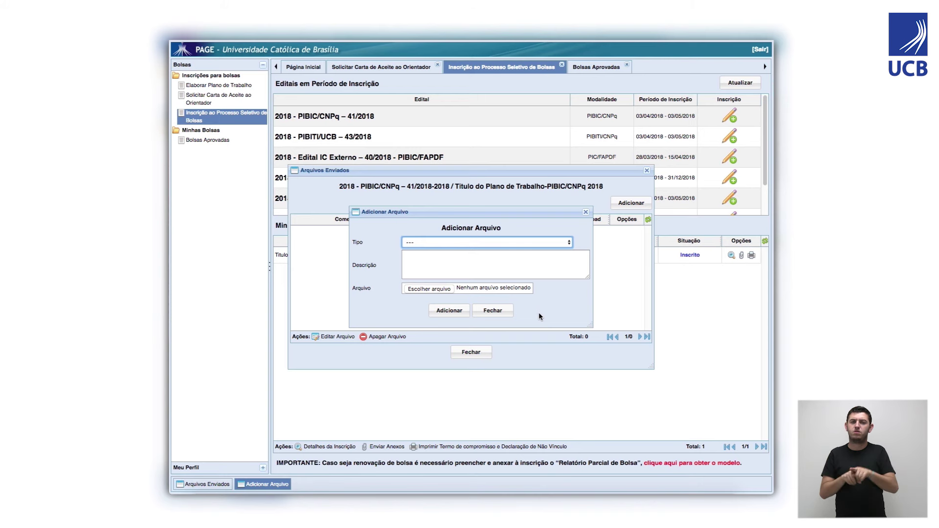
# Close the attachment dialogs and go to the Bolsas Aprovadas page.
pyautogui.click(478, 353)
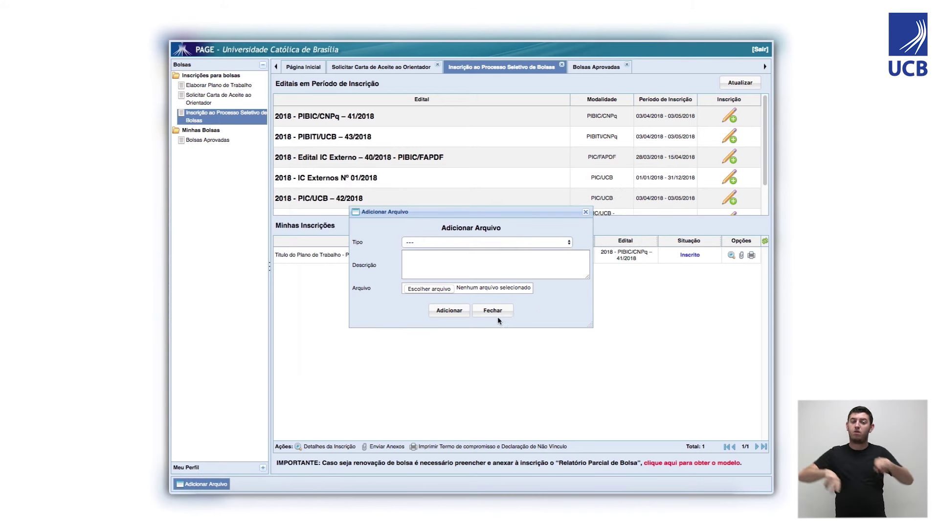
pyautogui.click(496, 313)
pyautogui.click(202, 141)
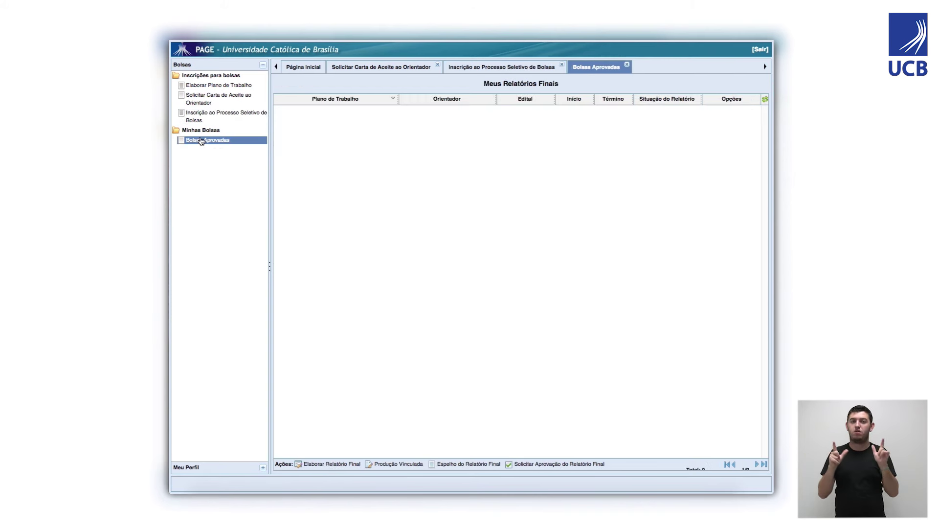